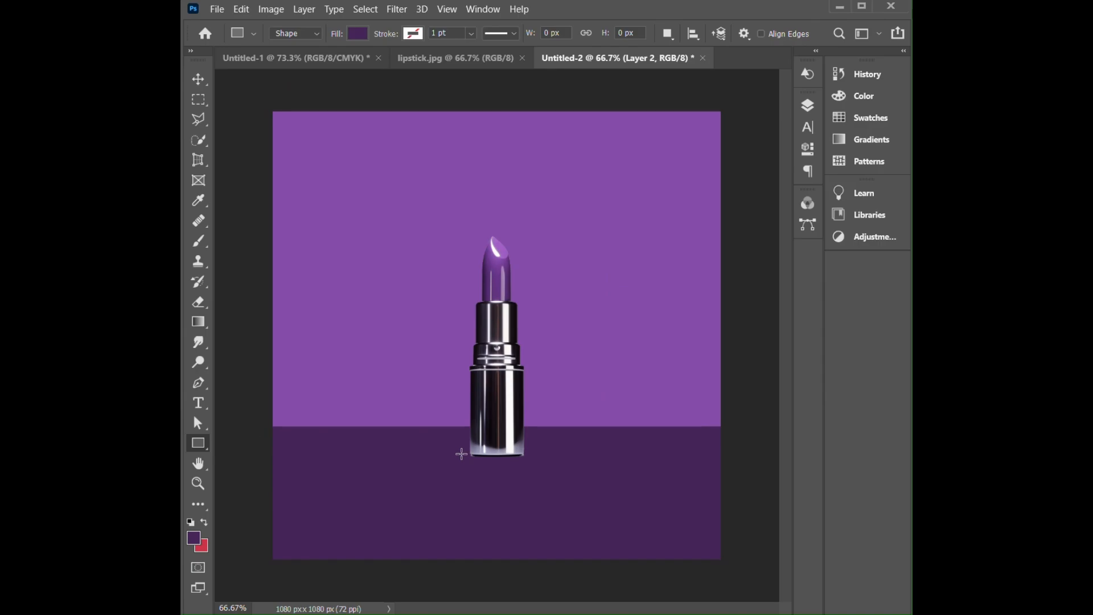
Draw a rectangle about 221 by 78 px across the lipstick's base and fill it with a darker purple than the floor.
{"action": "left_click", "coordinate": [358, 35]}
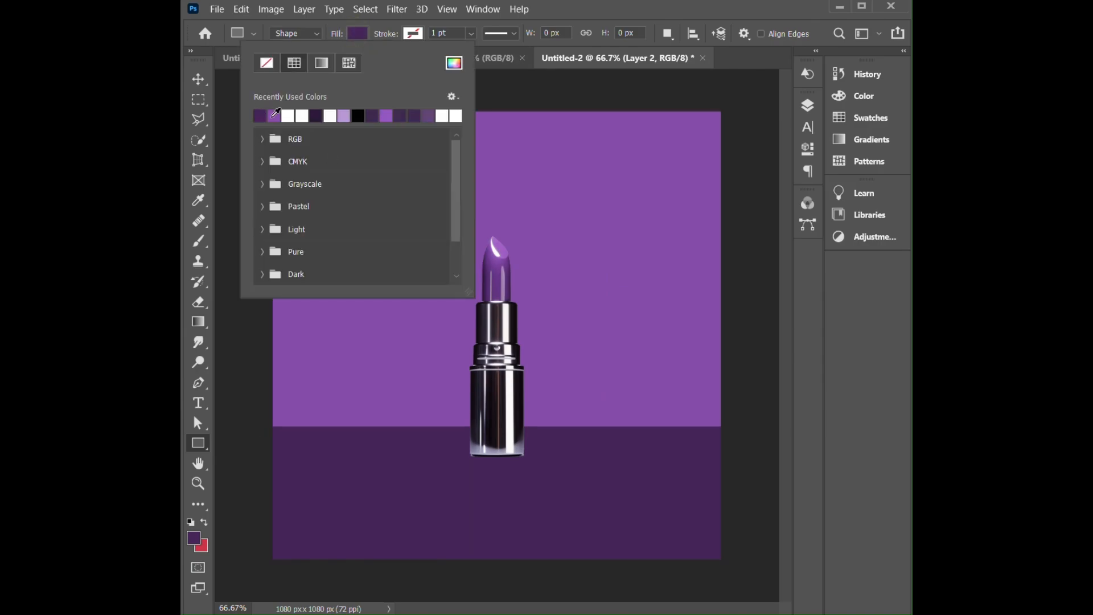
{"action": "left_click", "coordinate": [276, 116]}
{"action": "left_click_drag", "start_coordinate": [461, 446], "coordinate": [554, 477]}
{"action": "left_click", "coordinate": [365, 37]}
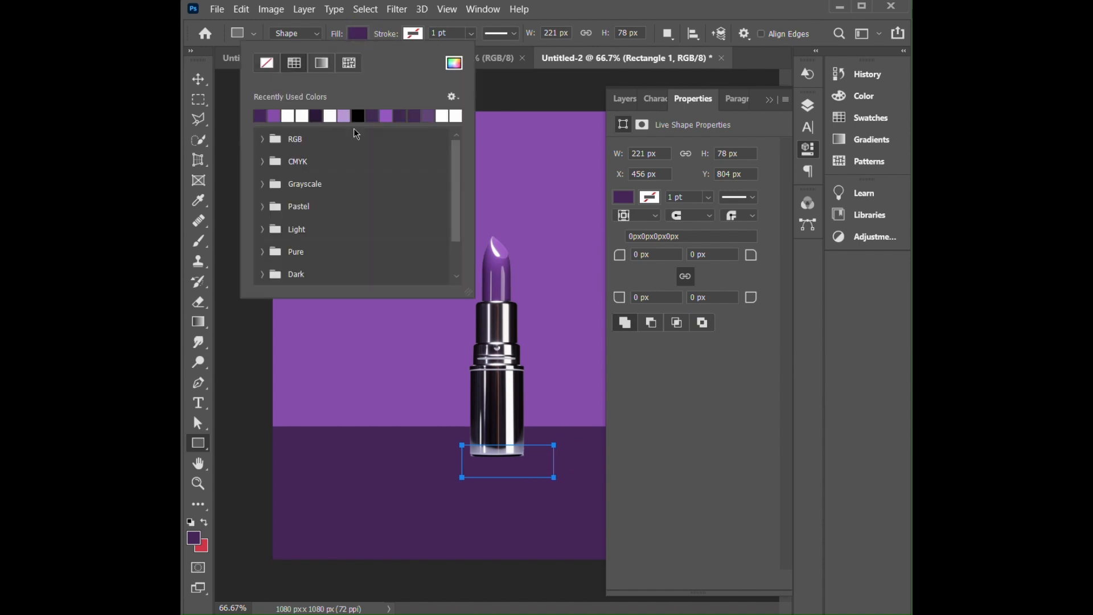
{"action": "left_click", "coordinate": [454, 63]}
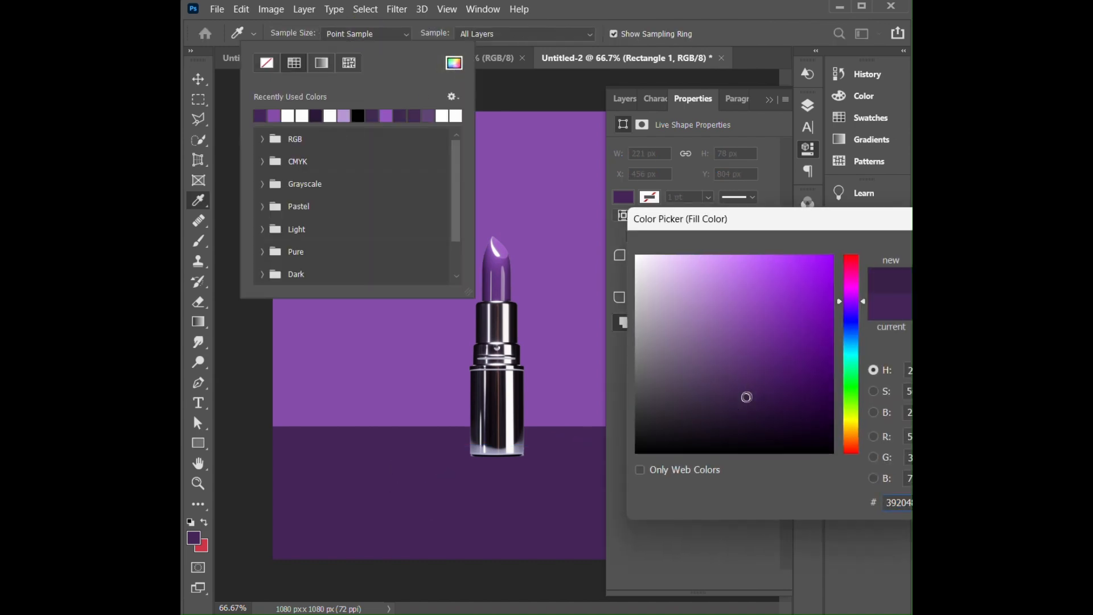
{"action": "key", "text": "Return"}
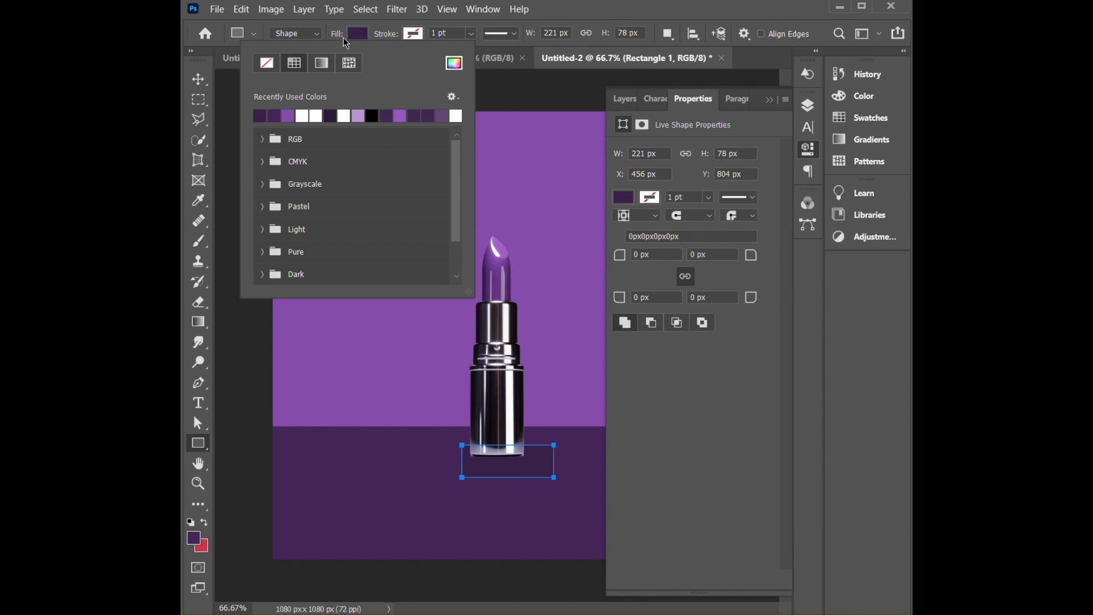
Centre the dark rectangle beneath the lipstick and enlarge it proportionally to about 284 by 100 px.
{"action": "left_click", "coordinate": [199, 81]}
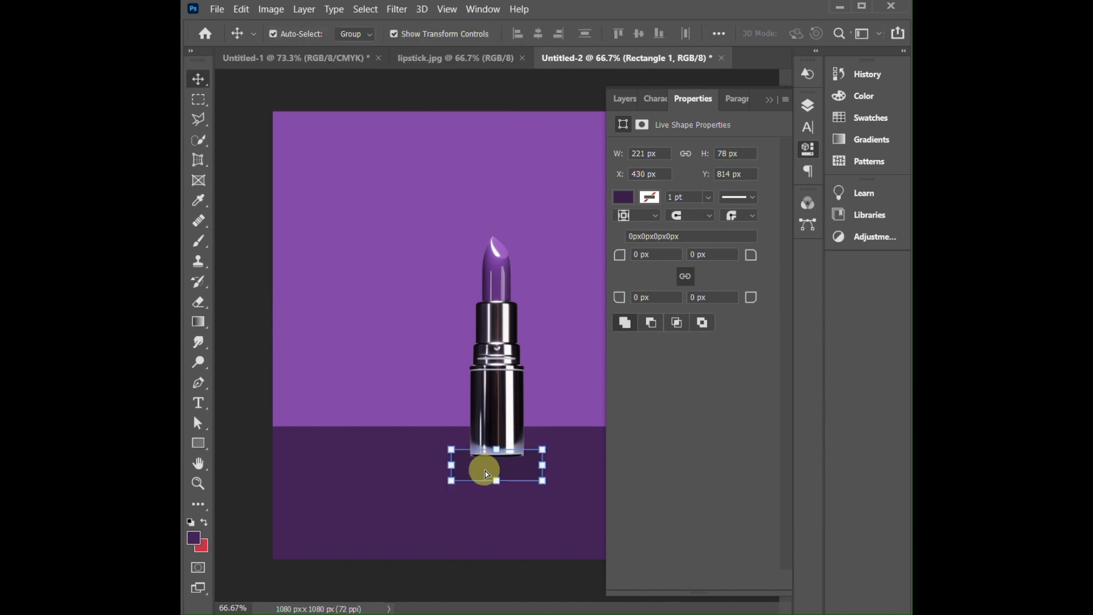
{"action": "left_click_drag", "start_coordinate": [452, 465], "coordinate": [490, 470]}
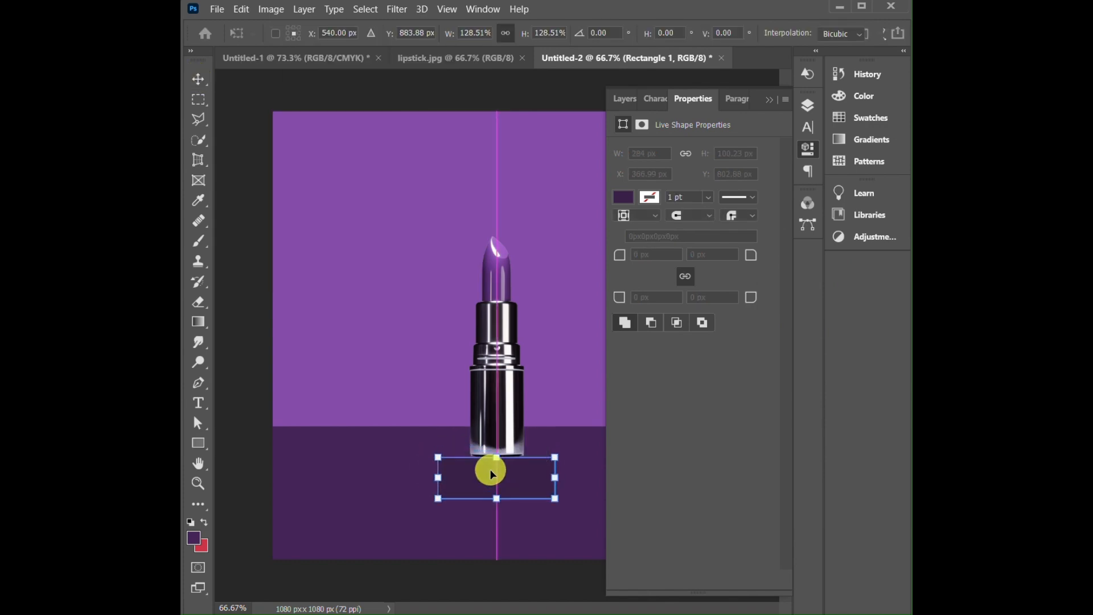
{"action": "key", "text": "Return"}
Draw an ellipse about 292 by 31 px behind the lipstick's base on the rectangle's top edge and fill it with the background's light purple.
{"action": "left_click", "coordinate": [196, 443]}
{"action": "right_click", "coordinate": [196, 444]}
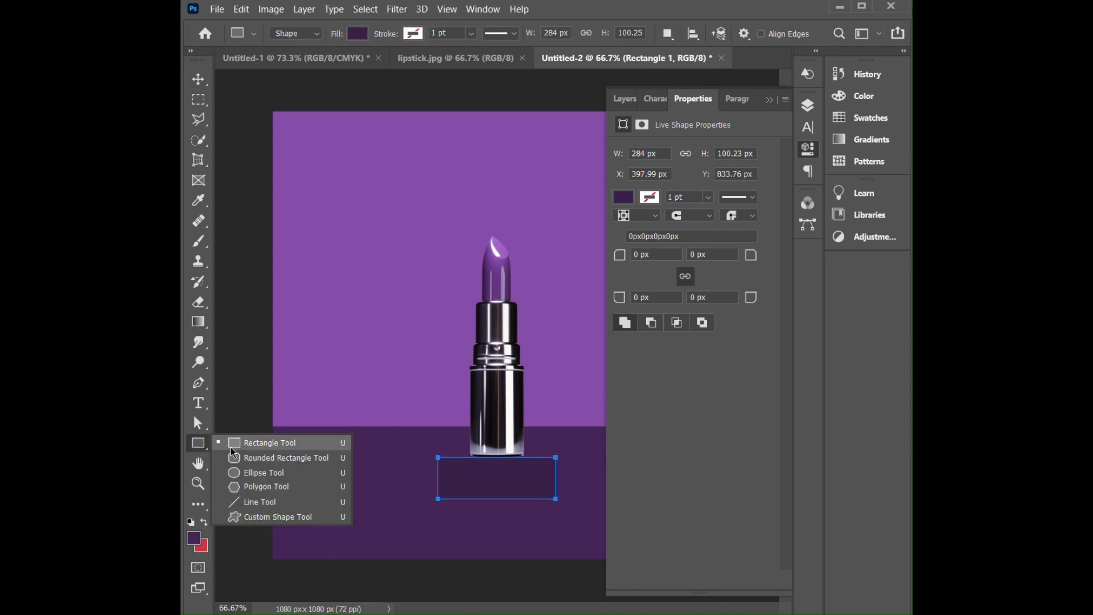
{"action": "left_click", "coordinate": [242, 473]}
{"action": "left_click", "coordinate": [358, 33]}
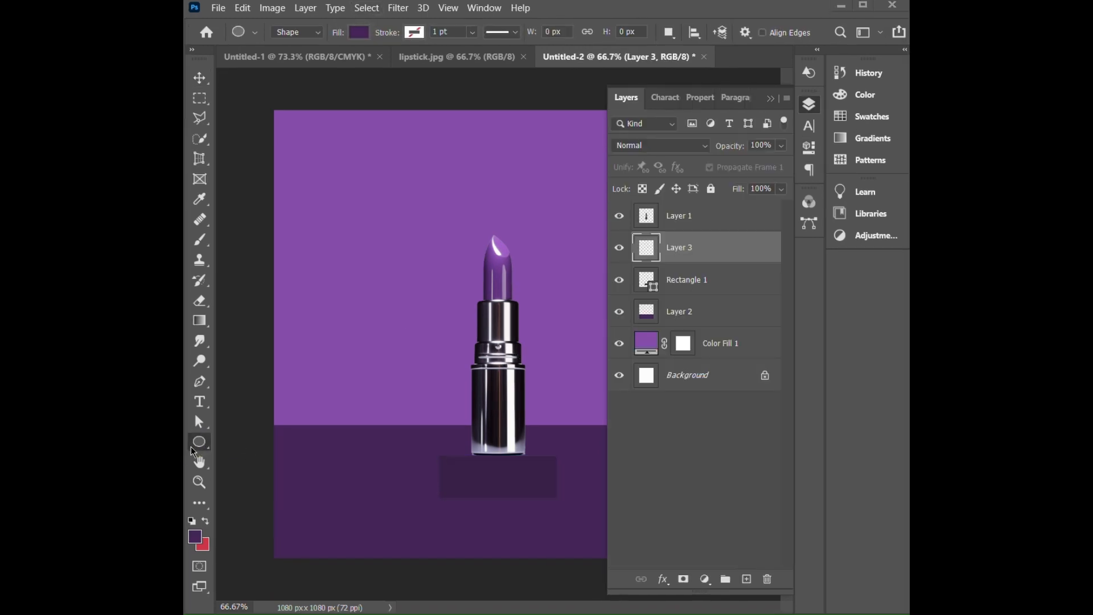
{"action": "left_click_drag", "start_coordinate": [437, 443], "coordinate": [558, 455]}
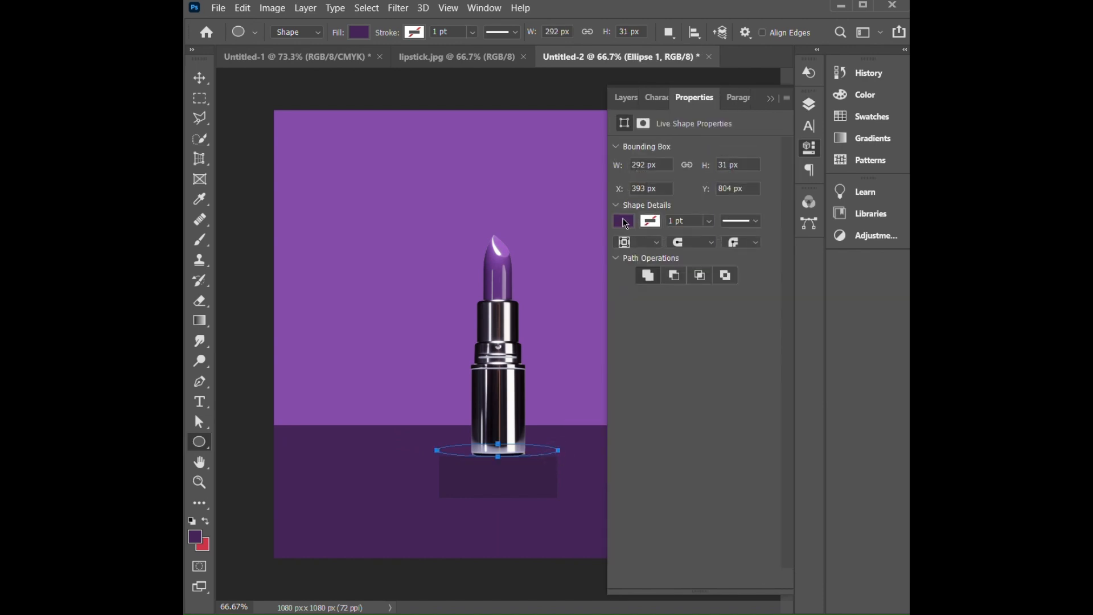
{"action": "left_click", "coordinate": [626, 224]}
{"action": "left_click", "coordinate": [632, 303]}
{"action": "left_click", "coordinate": [192, 83]}
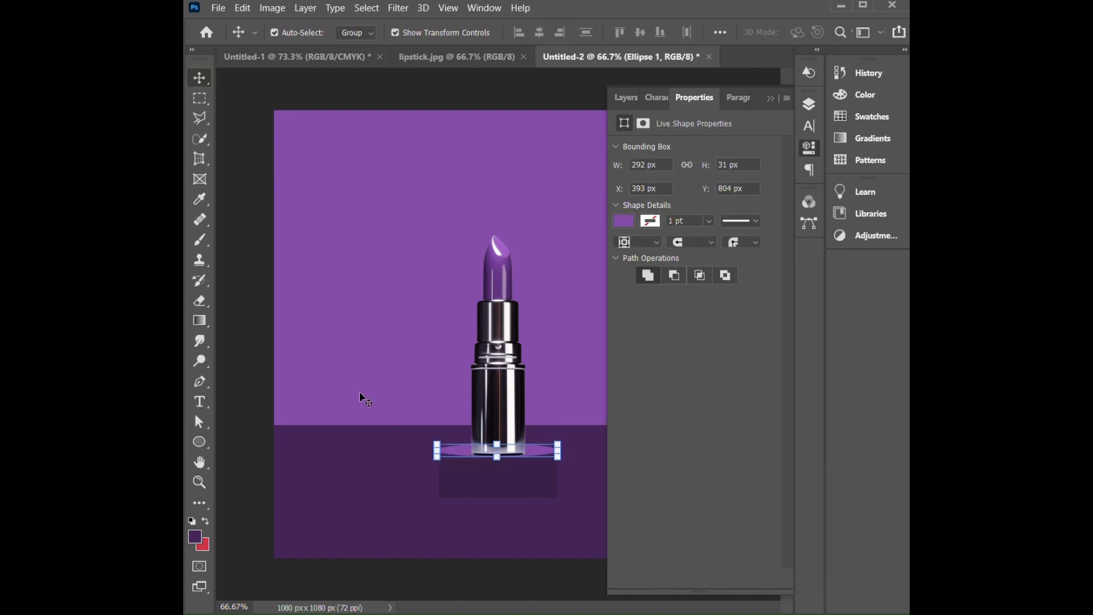
Move the light purple ellipse slightly down so it overlaps the rectangle's top edge as the pedestal's top face.
{"action": "left_click", "coordinate": [259, 265]}
{"action": "left_click", "coordinate": [462, 464]}
{"action": "scroll", "coordinate": [457, 458], "scroll_direction": "up", "scroll_amount": 9}
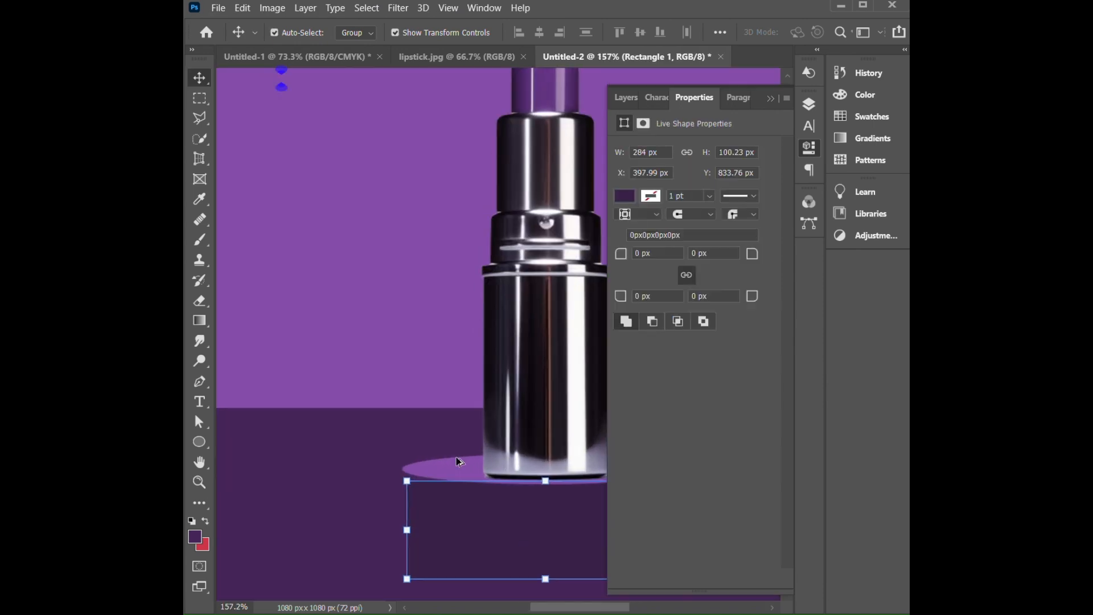
{"action": "scroll", "coordinate": [457, 458], "scroll_direction": "down", "scroll_amount": 1}
{"action": "scroll", "coordinate": [456, 458], "scroll_direction": "left", "scroll_amount": 1}
{"action": "scroll", "coordinate": [456, 458], "scroll_direction": "right", "scroll_amount": 3}
{"action": "key", "text": "ctrl+t"}
{"action": "key", "text": "Return"}
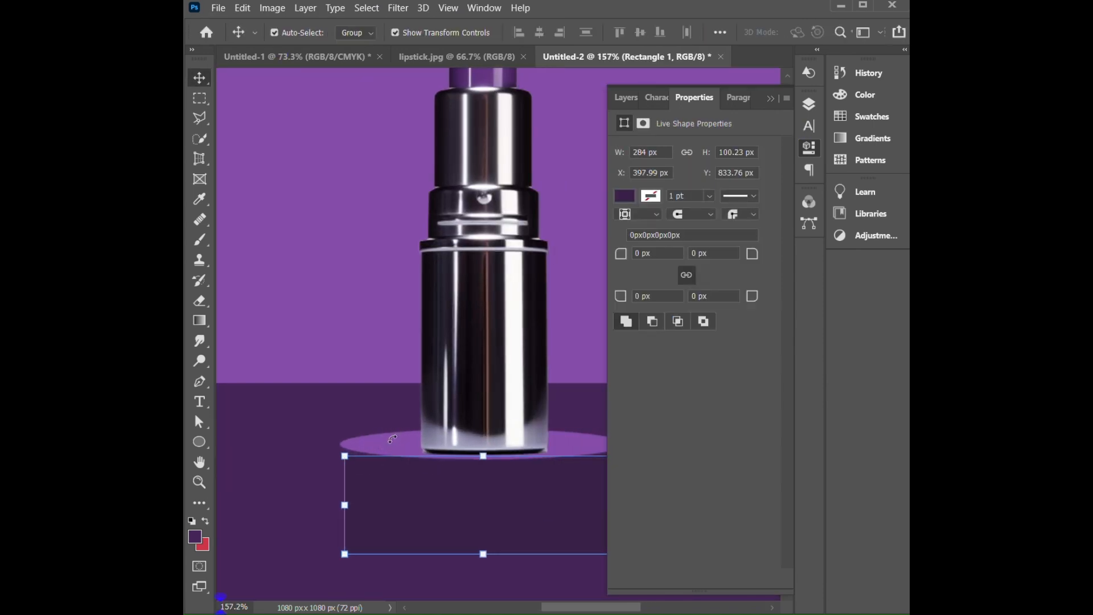
{"action": "scroll", "coordinate": [403, 446], "scroll_direction": "right", "scroll_amount": 1}
{"action": "left_click", "coordinate": [345, 434]}
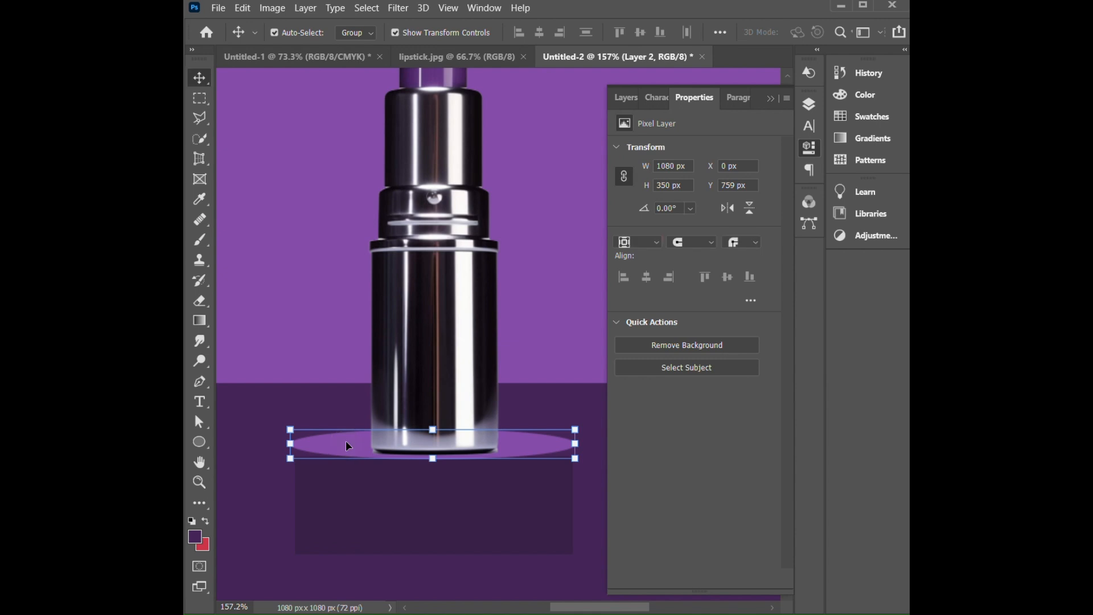
{"action": "left_click_drag", "start_coordinate": [290, 444], "coordinate": [290, 452]}
{"action": "left_click_drag", "start_coordinate": [577, 445], "coordinate": [578, 453]}
{"action": "key", "text": "Return"}
Add a new layer and place it between Rectangle 1 and Layer 2.
{"action": "left_click", "coordinate": [619, 104]}
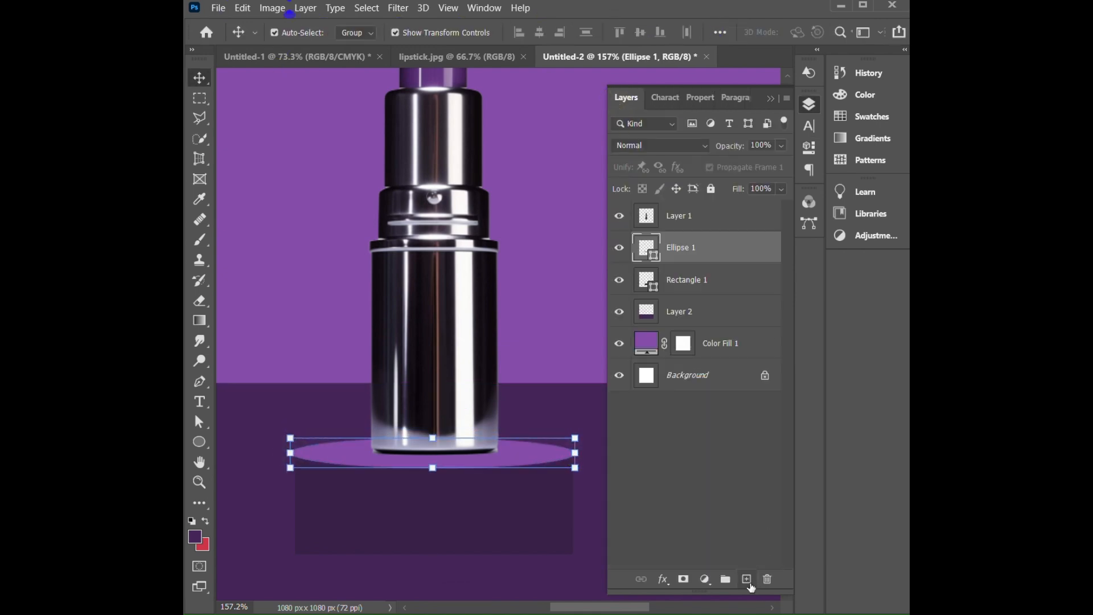
{"action": "left_click", "coordinate": [748, 583]}
{"action": "left_click_drag", "start_coordinate": [691, 251], "coordinate": [694, 319]}
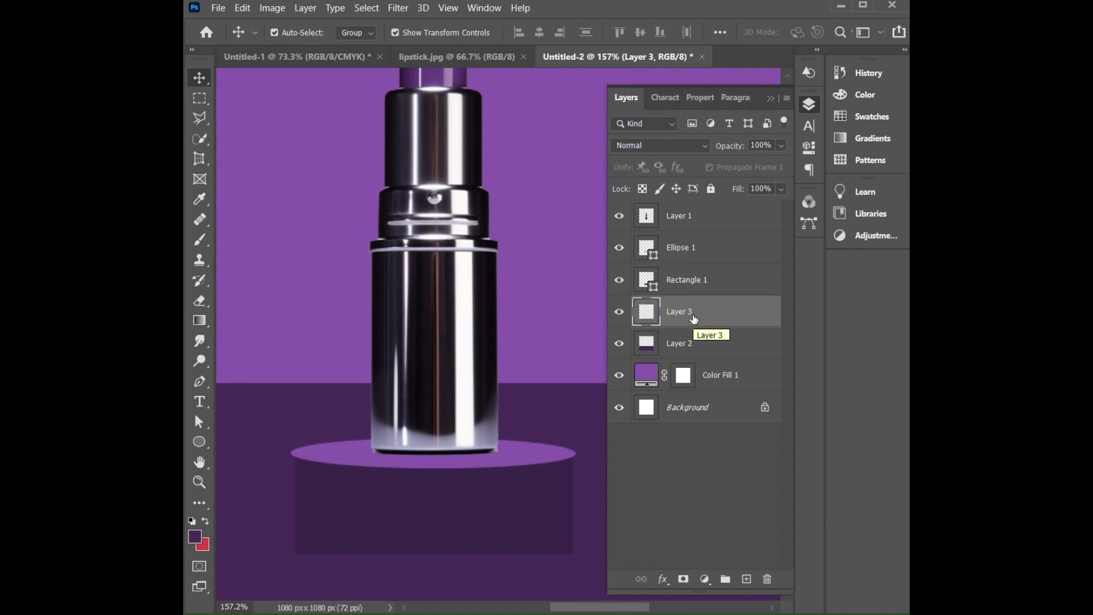
Draw an ellipse about 289 by 20 px along the rectangle's bottom edge with the rectangle's dark purple fill.
{"action": "left_click", "coordinate": [199, 442]}
{"action": "left_click", "coordinate": [244, 465]}
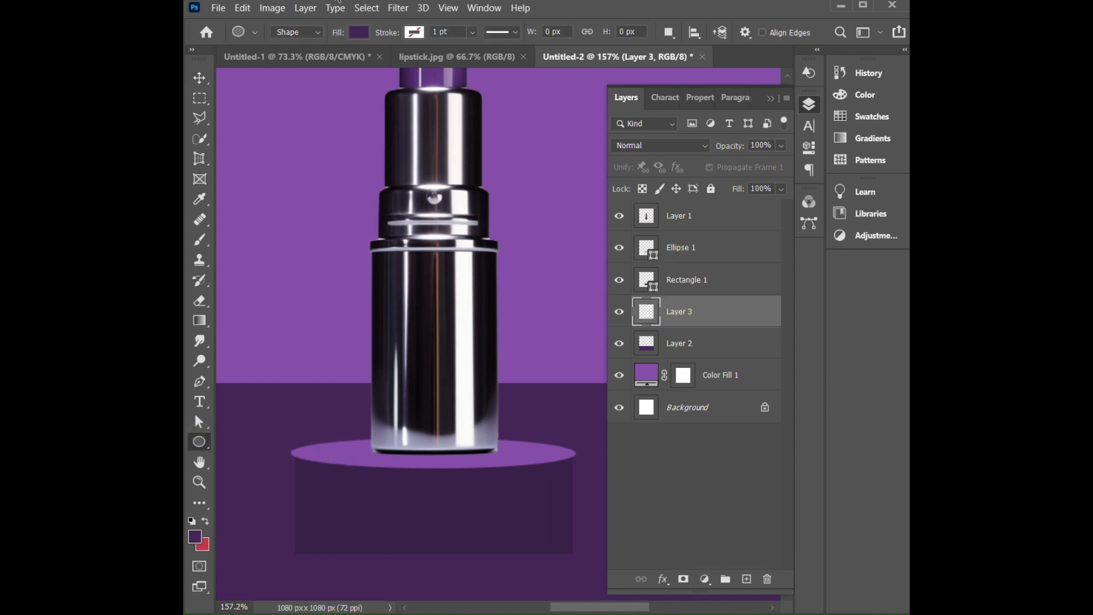
{"action": "left_click", "coordinate": [358, 32]}
{"action": "left_click", "coordinate": [275, 114]}
{"action": "left_click", "coordinate": [359, 32]}
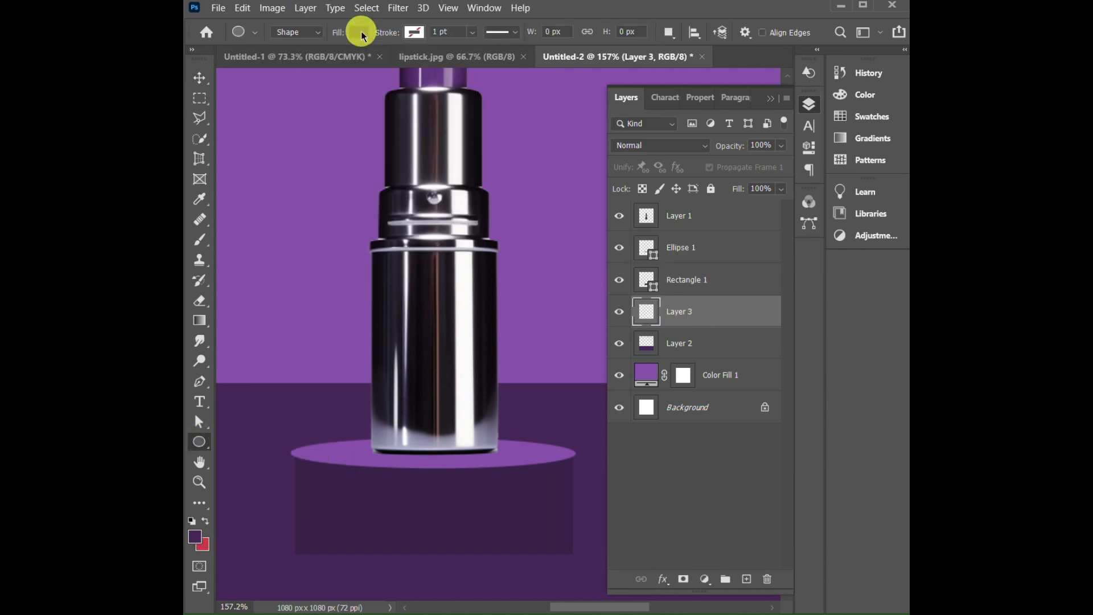
{"action": "left_click_drag", "start_coordinate": [295, 549], "coordinate": [576, 567]}
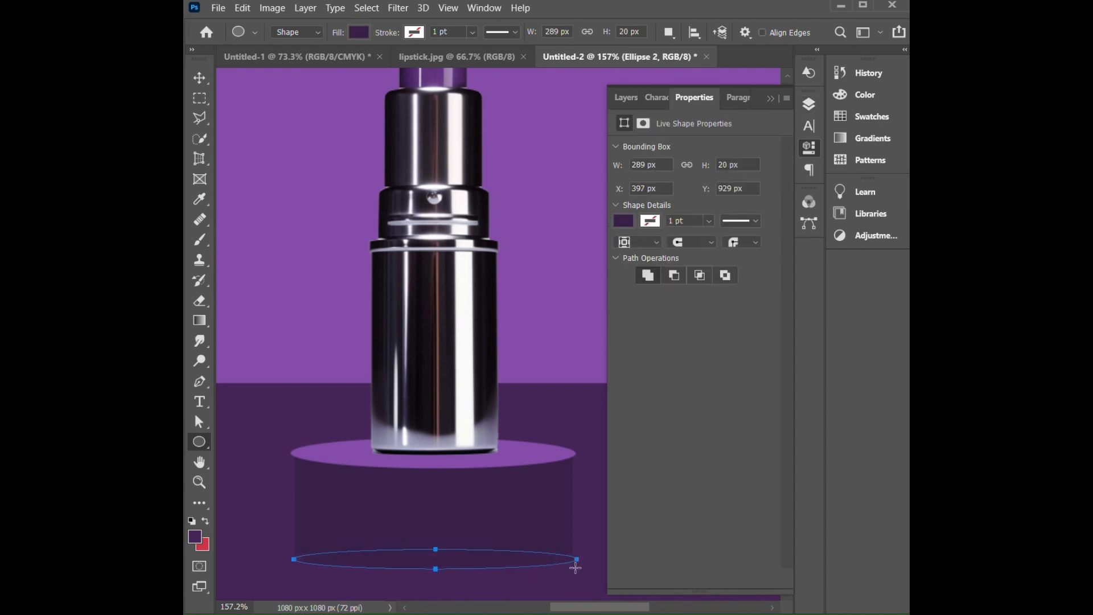
Transform the lower ellipse so its ends line up with the rectangle's bottom corners, giving the pedestal a rounded base.
{"action": "key", "text": "ctrl+t"}
{"action": "left_click_drag", "start_coordinate": [293, 558], "coordinate": [351, 553]}
{"action": "left_click_drag", "start_coordinate": [578, 558], "coordinate": [575, 560]}
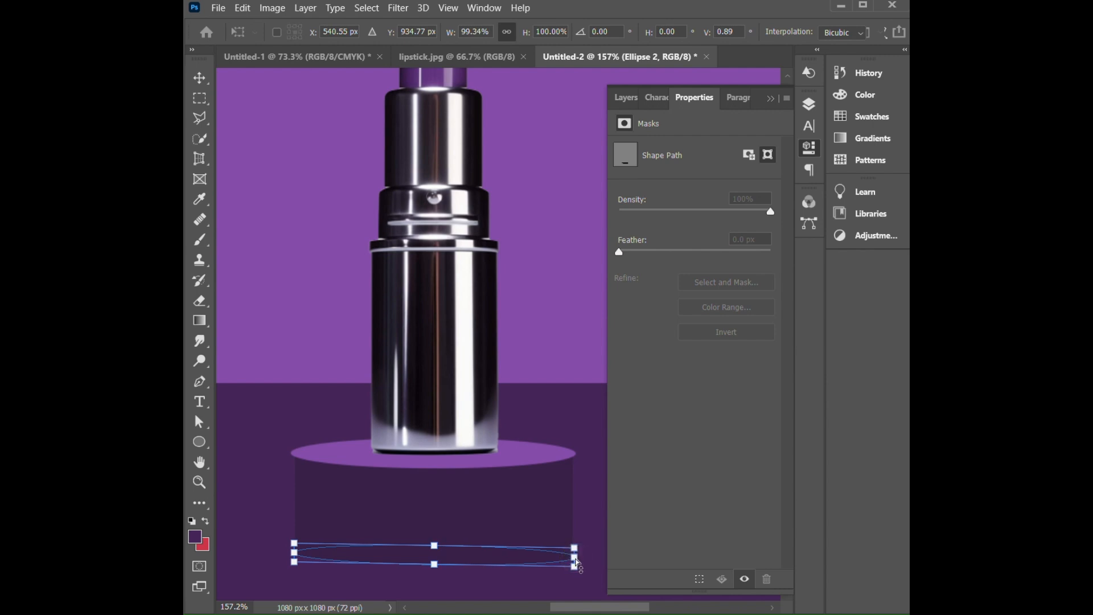
{"action": "scroll", "coordinate": [575, 558], "scroll_direction": "down", "scroll_amount": 12}
{"action": "key", "text": "Return"}
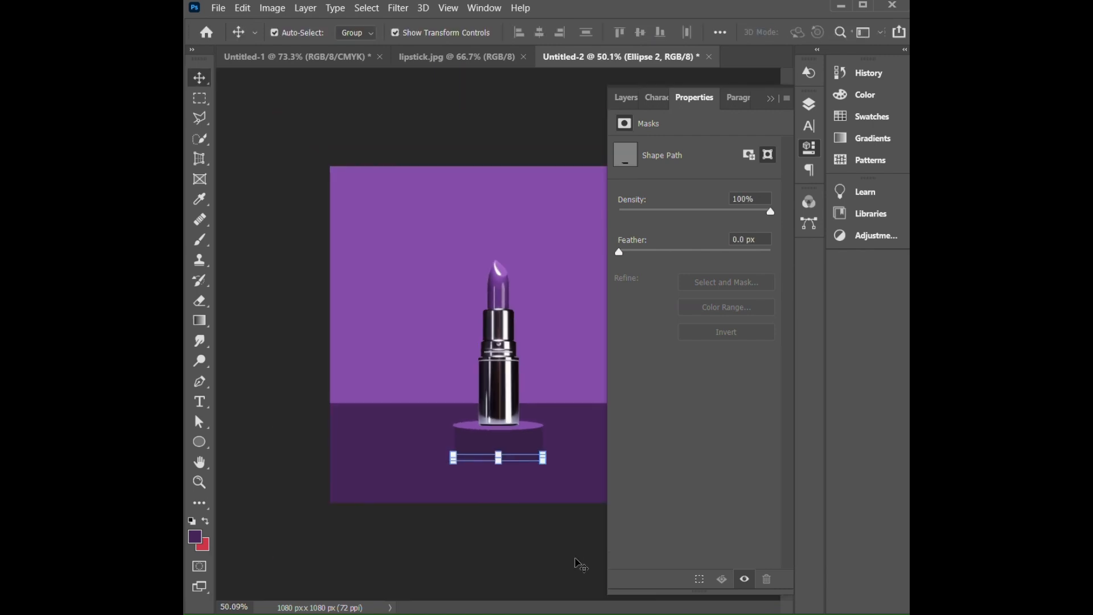
{"action": "left_click", "coordinate": [504, 523]}
Group the Rectangle 1 and Ellipse 2 layers.
{"action": "scroll", "coordinate": [505, 519], "scroll_direction": "up", "scroll_amount": 4}
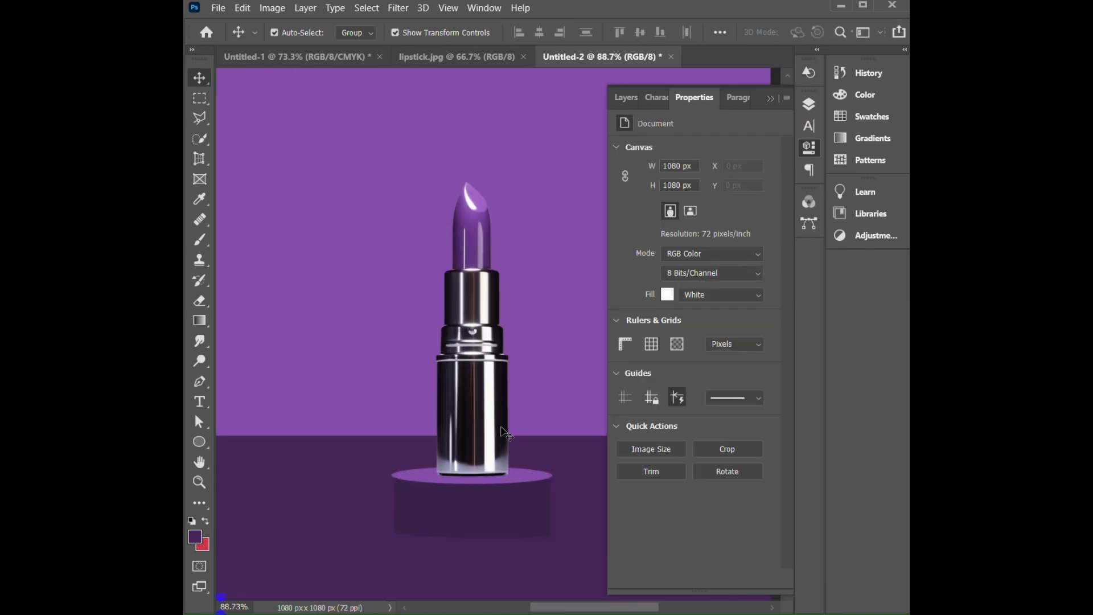
{"action": "left_click", "coordinate": [620, 101]}
{"action": "left_click", "coordinate": [691, 280]}
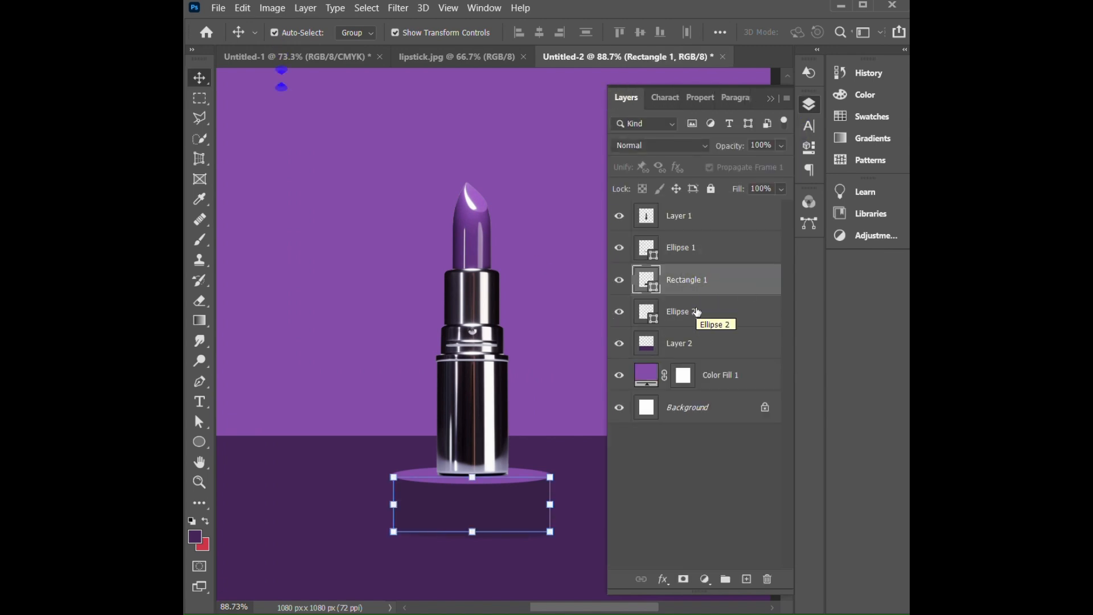
{"action": "left_click", "coordinate": [697, 314], "text": "shift"}
{"action": "key", "text": "ctrl+g"}
Add a new layer above Group 1 and clip it to the group.
{"action": "left_click", "coordinate": [747, 579]}
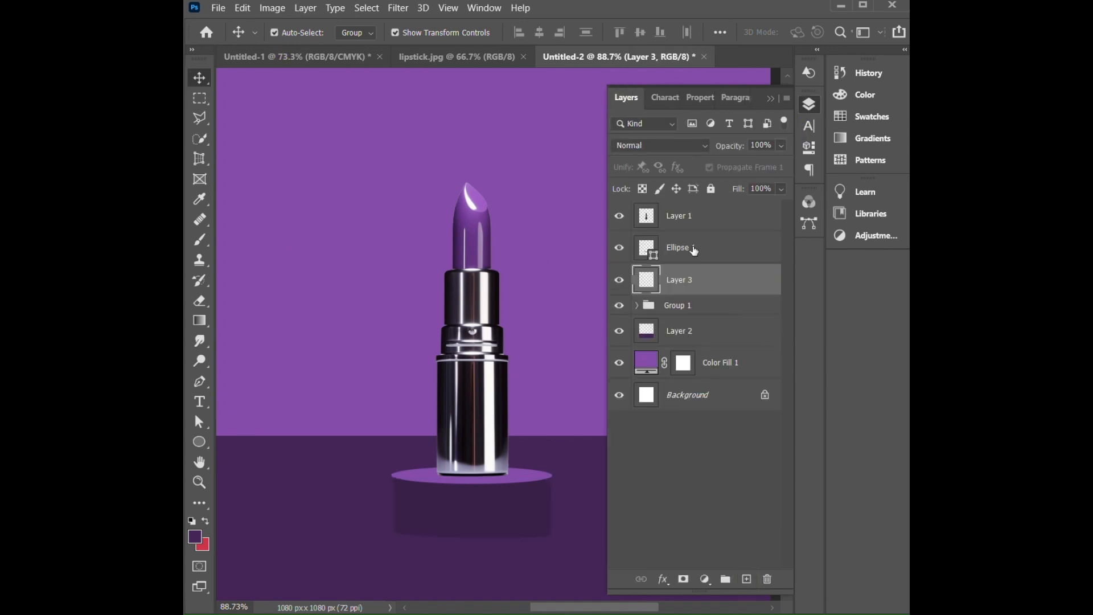
{"action": "right_click", "coordinate": [692, 279]}
{"action": "left_click", "coordinate": [699, 274]}
Paint white (ffffff) highlights on both ends of the pedestal's side with an 81 px Soft Round brush at 0% hardness.
{"action": "left_click", "coordinate": [199, 240]}
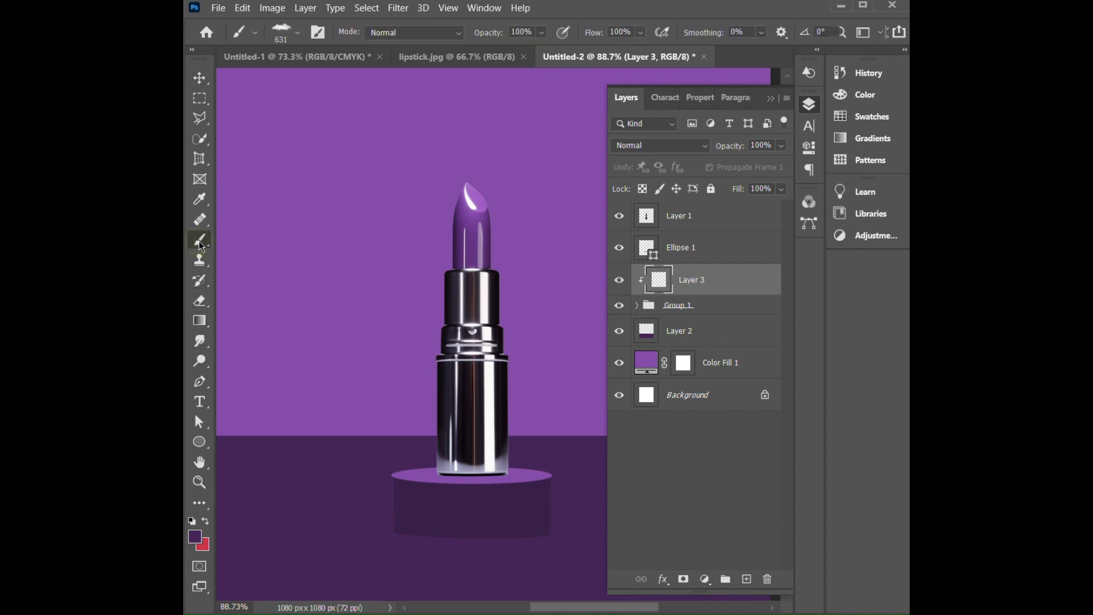
{"action": "left_click", "coordinate": [194, 536]}
{"action": "left_click_drag", "start_coordinate": [698, 322], "coordinate": [592, 232]}
{"action": "left_click_drag", "start_coordinate": [751, 230], "coordinate": [527, 214]}
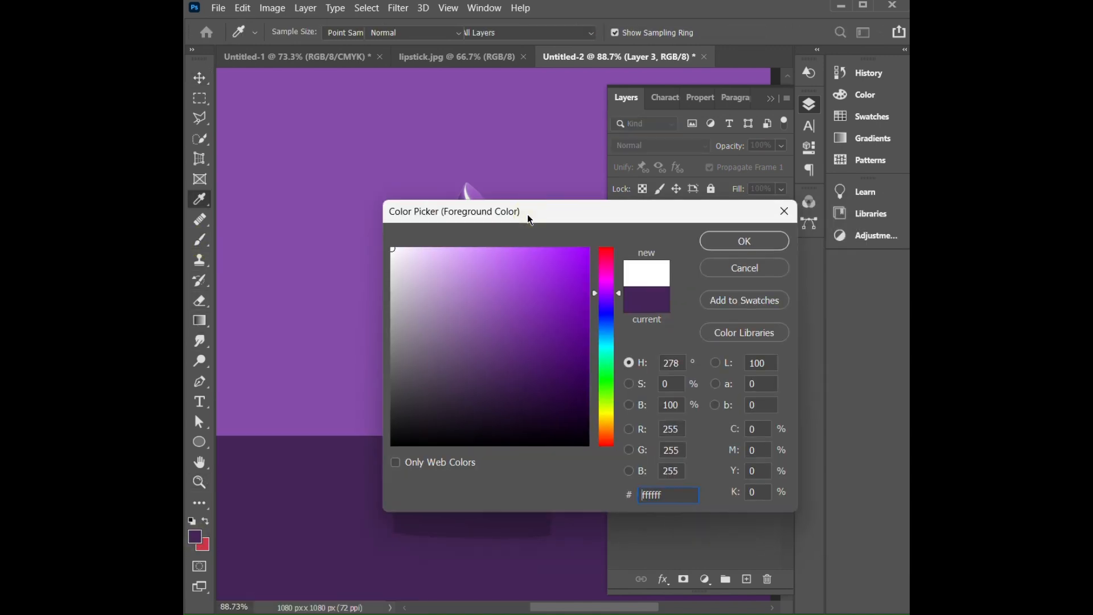
{"action": "key", "text": "Return"}
{"action": "left_click", "coordinate": [297, 32]}
{"action": "left_click", "coordinate": [317, 150]}
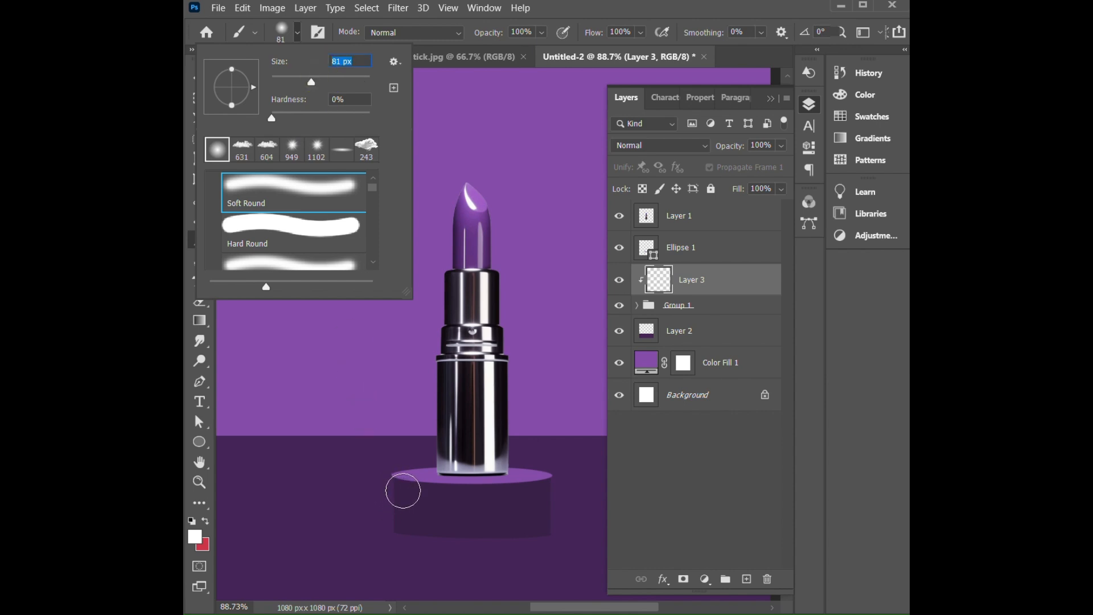
{"action": "left_click_drag", "start_coordinate": [403, 491], "coordinate": [404, 532]}
{"action": "left_click_drag", "start_coordinate": [529, 475], "coordinate": [538, 512]}
{"action": "scroll", "coordinate": [467, 362], "scroll_direction": "down", "scroll_amount": 3}
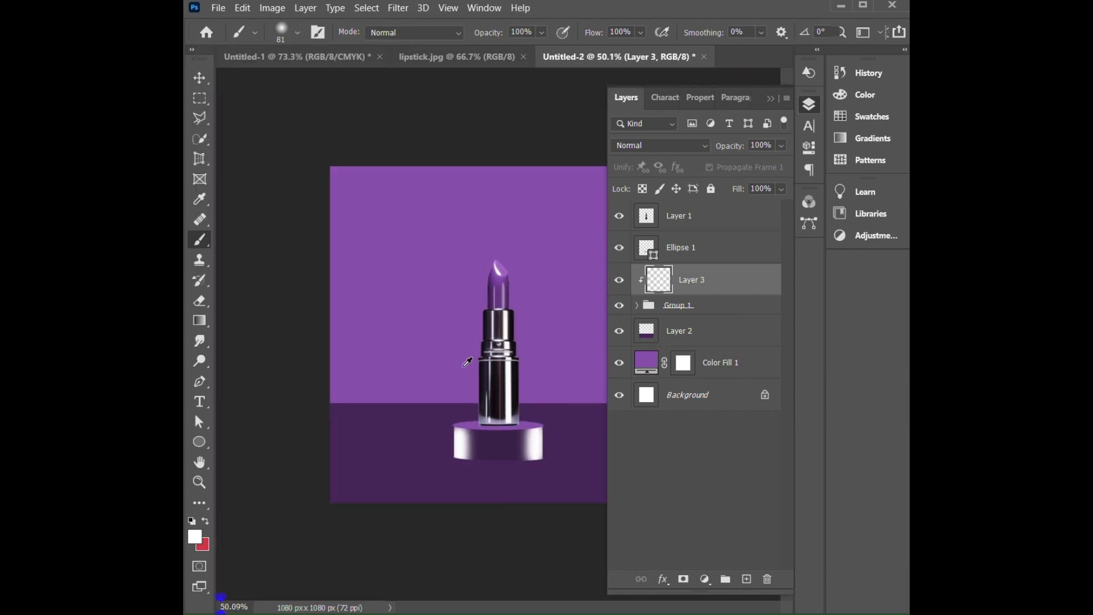
{"action": "left_click", "coordinate": [200, 79]}
{"action": "left_click", "coordinate": [278, 242]}
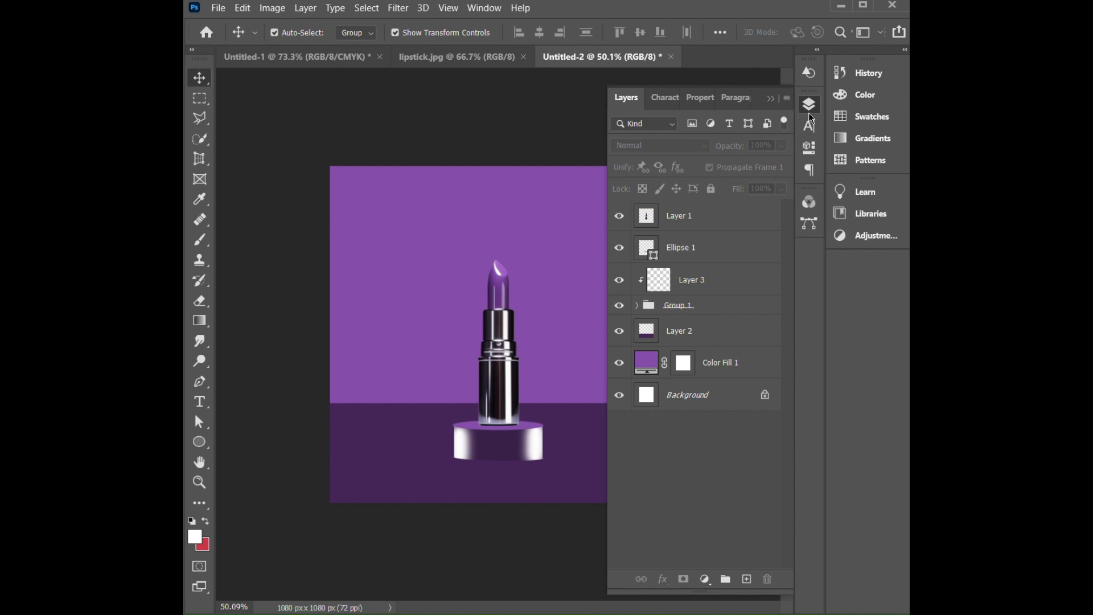
On a new layer below the lipstick, draw a rectangle about 78 by 788 px along the canvas's left edge with a purple-to-transparent linear gradient fill.
{"action": "left_click", "coordinate": [747, 579]}
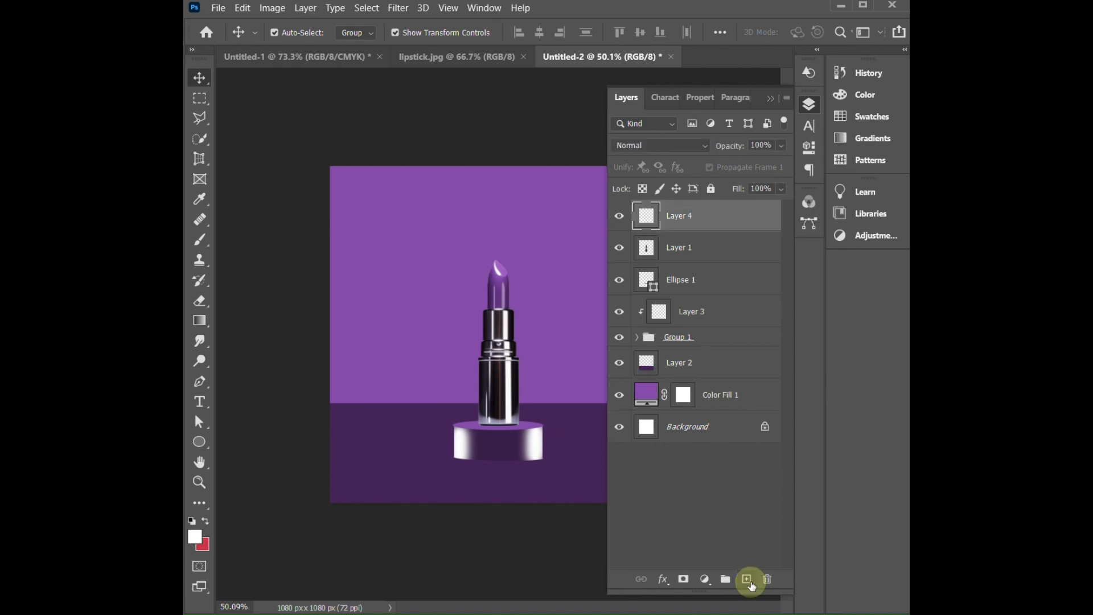
{"action": "left_click_drag", "start_coordinate": [683, 214], "coordinate": [689, 261]}
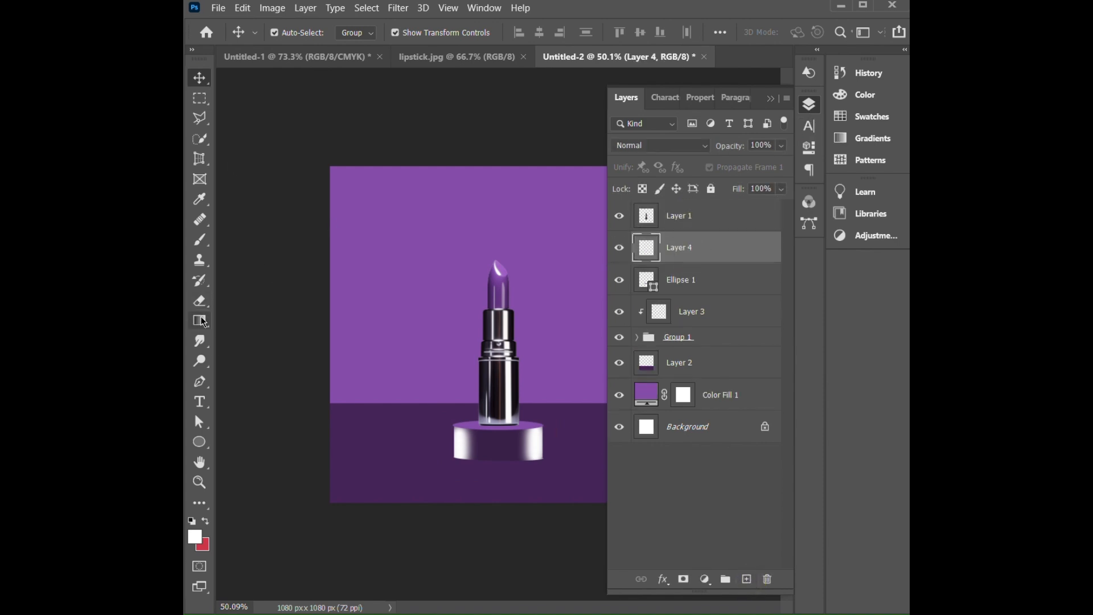
{"action": "left_click", "coordinate": [200, 442]}
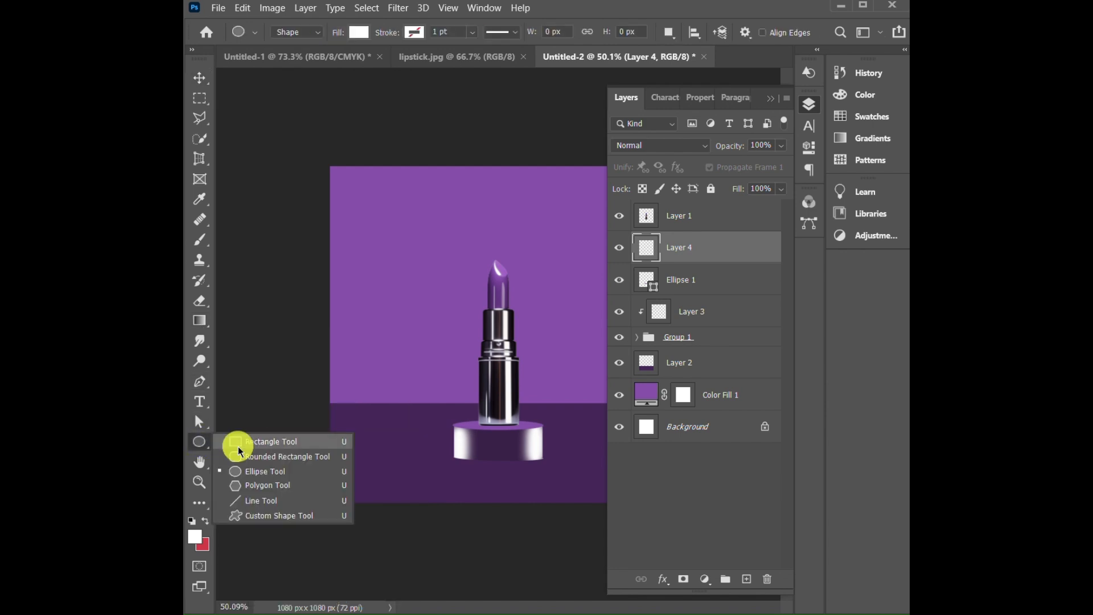
{"action": "left_click", "coordinate": [240, 450]}
{"action": "left_click", "coordinate": [359, 32]}
{"action": "left_click", "coordinate": [322, 62]}
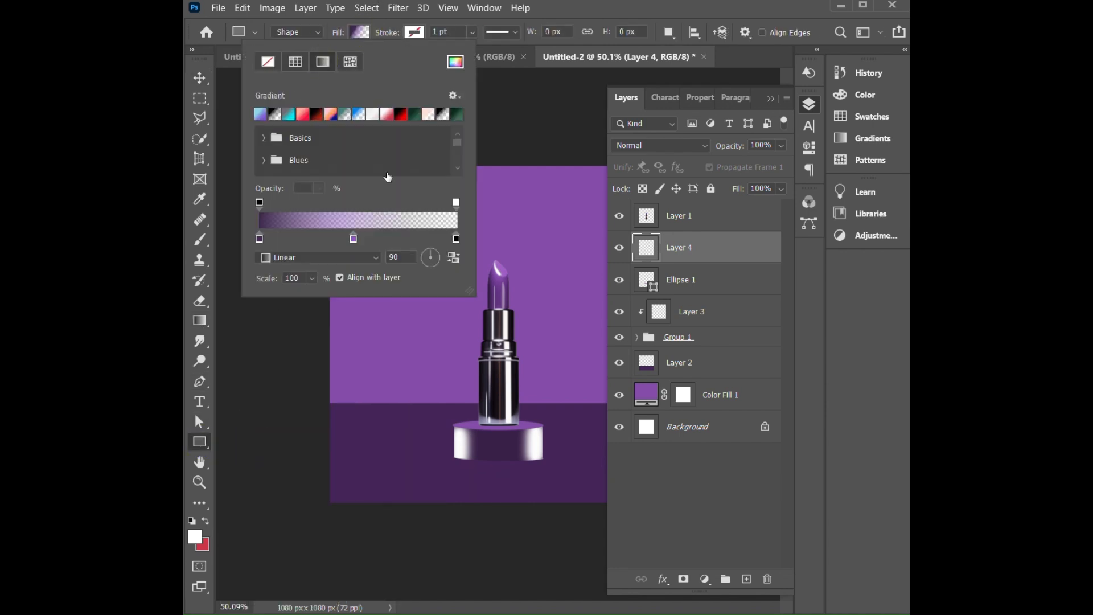
{"action": "left_click", "coordinate": [359, 35]}
{"action": "left_click_drag", "start_coordinate": [330, 165], "coordinate": [354, 408]}
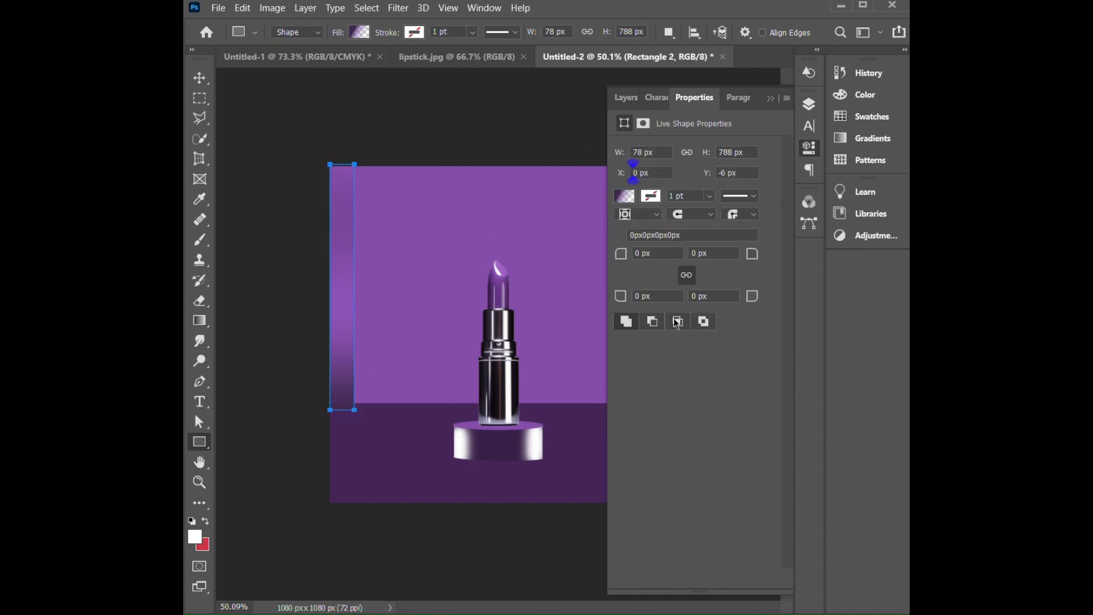
Set the strip's gradient angle to 0 so the shading runs across its width.
{"action": "left_click", "coordinate": [624, 197]}
{"action": "left_click_drag", "start_coordinate": [764, 416], "coordinate": [718, 422]}
{"action": "type", "text": "0"}
{"action": "key", "text": "Return"}
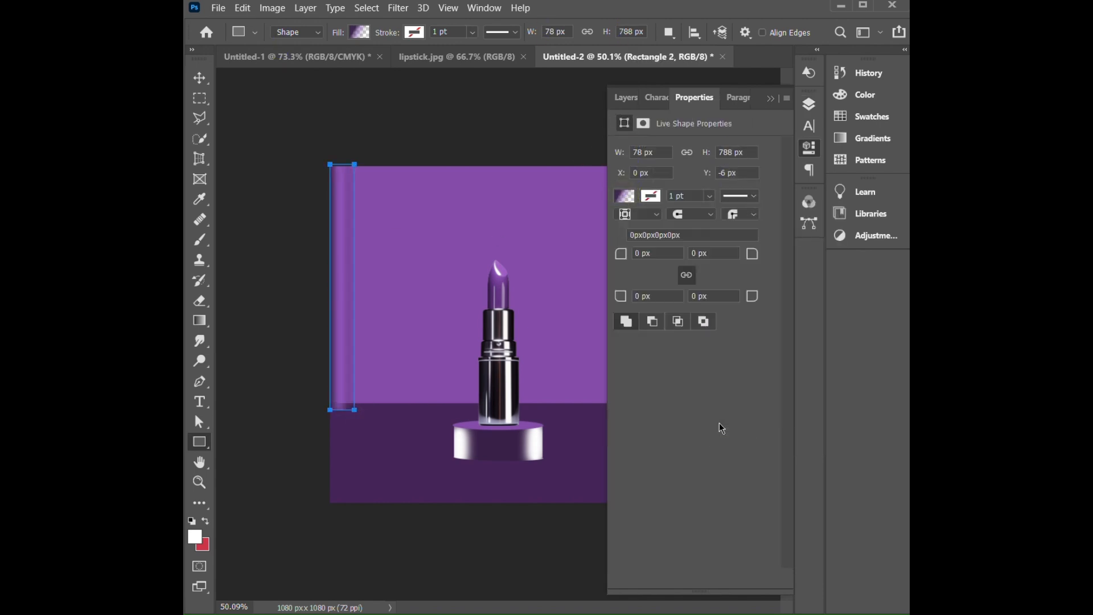
Duplicate the gradient strip seven times side by side until the folds pass behind the lipstick, and group all eight strips.
{"action": "left_click", "coordinate": [626, 97]}
{"action": "key", "text": "v"}
{"action": "left_click_drag", "start_coordinate": [346, 224], "coordinate": [525, 249]}
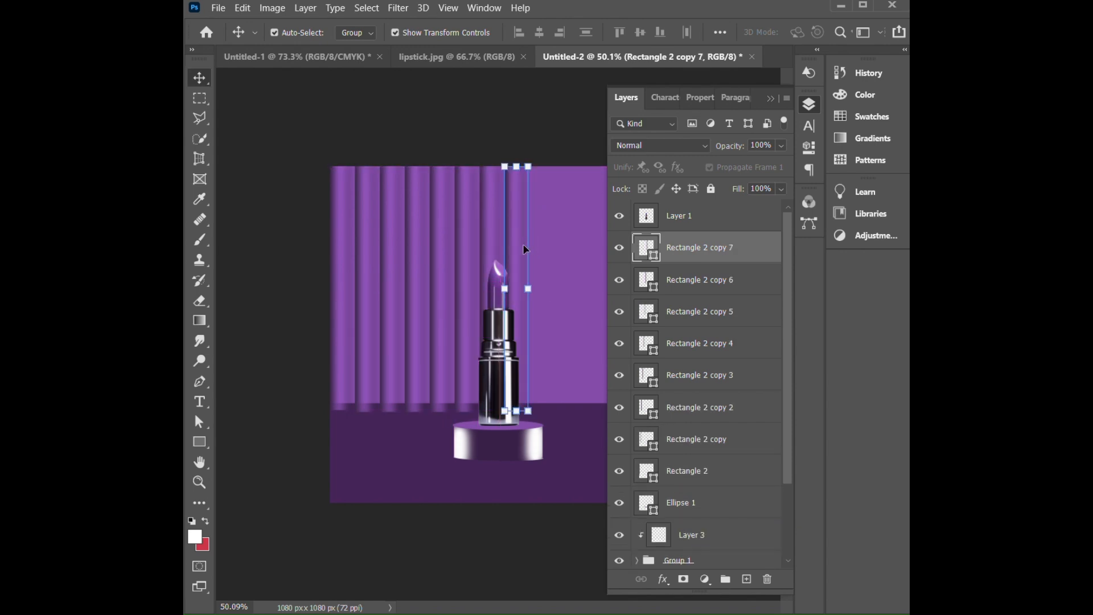
{"action": "left_click", "coordinate": [693, 482], "text": "shift"}
{"action": "key", "text": "ctrl+g"}
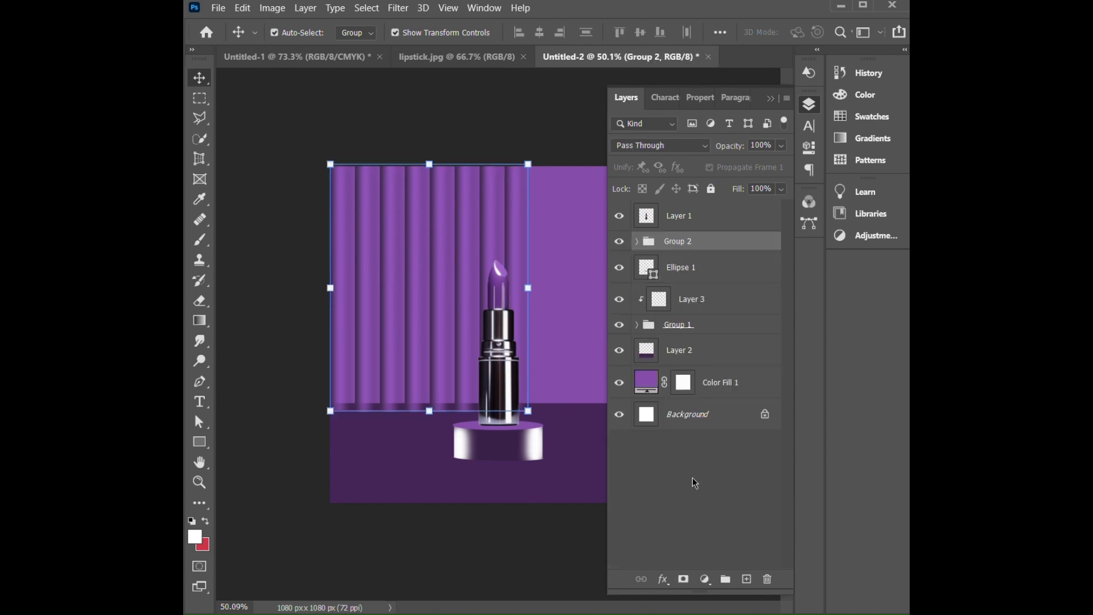
Move Group 2 beneath Layer 2 in the layer stack, directly above Color Fill 1.
{"action": "left_click_drag", "start_coordinate": [700, 237], "coordinate": [700, 336]}
{"action": "key", "text": "ctrl+z"}
{"action": "left_click_drag", "start_coordinate": [678, 242], "coordinate": [683, 362]}
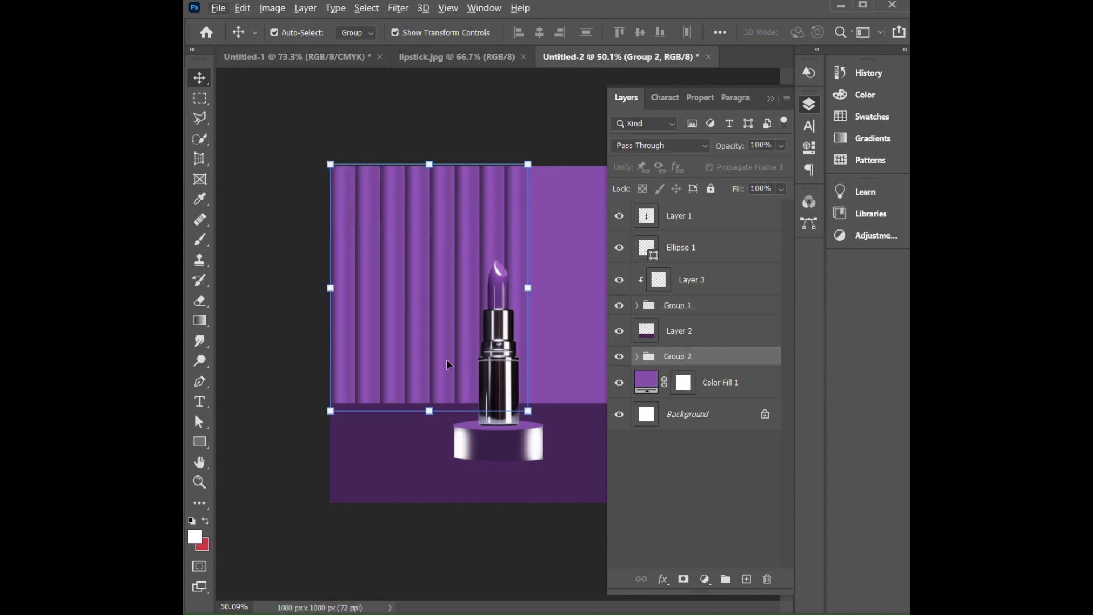
Duplicate Group 2, place the copy above Layer 2, and align it over the floor directly below the curtain at reduced opacity.
{"action": "right_click", "coordinate": [688, 357]}
{"action": "left_click", "coordinate": [746, 80]}
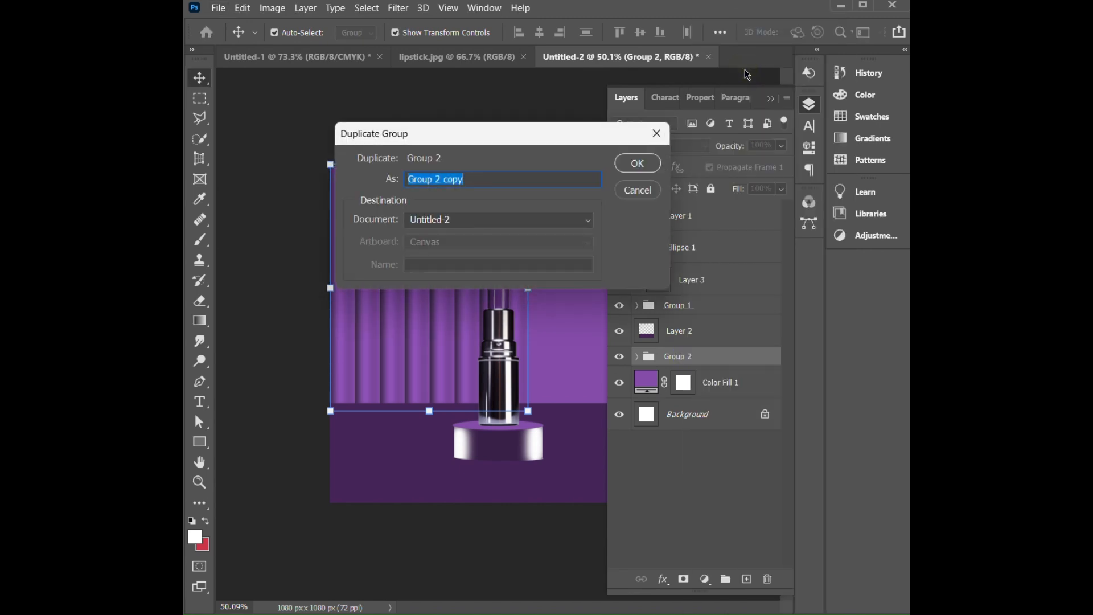
{"action": "left_click", "coordinate": [636, 164]}
{"action": "left_click_drag", "start_coordinate": [430, 263], "coordinate": [441, 505]}
{"action": "left_click_drag", "start_coordinate": [691, 358], "coordinate": [695, 320]}
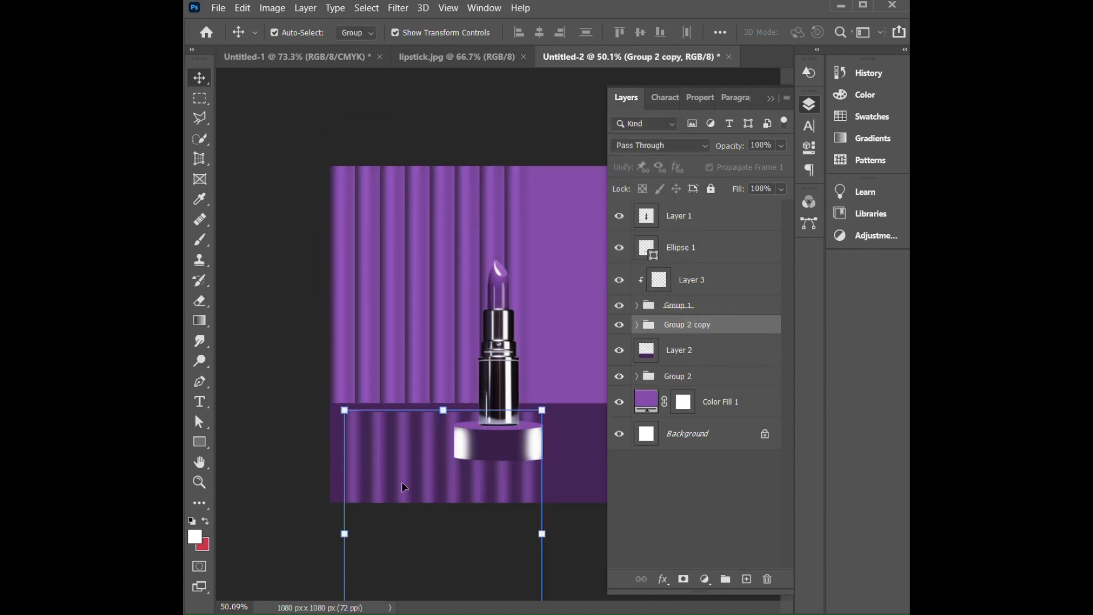
{"action": "left_click_drag", "start_coordinate": [403, 487], "coordinate": [387, 476]}
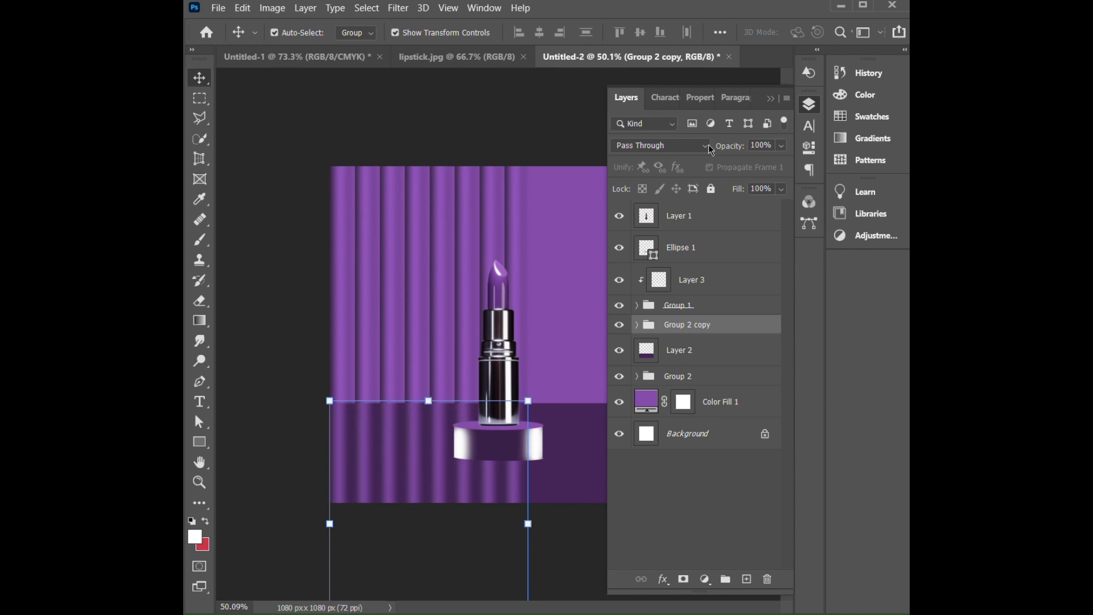
Tilt the lipstick slightly counterclockwise on the pedestal.
{"action": "left_click", "coordinate": [506, 325]}
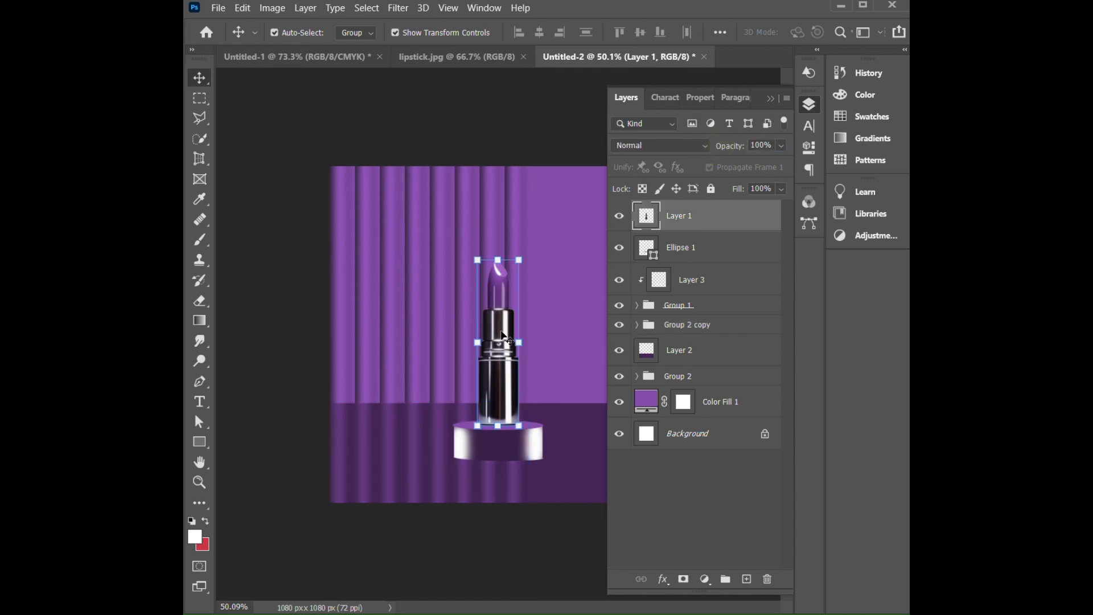
{"action": "left_click_drag", "start_coordinate": [527, 437], "coordinate": [537, 420]}
{"action": "key", "text": "Return"}
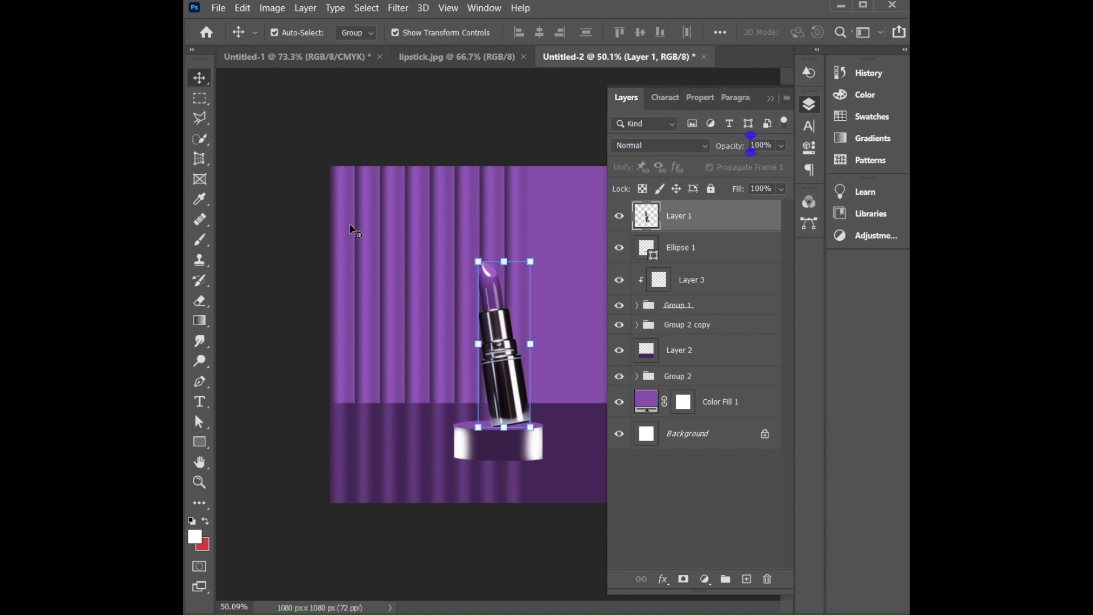
On a new layer directly beneath the lipstick, paint a black shadow under its base with a flattened 111 px brush at 0% hardness.
{"action": "left_click", "coordinate": [747, 579]}
{"action": "left_click_drag", "start_coordinate": [686, 217], "coordinate": [707, 274]}
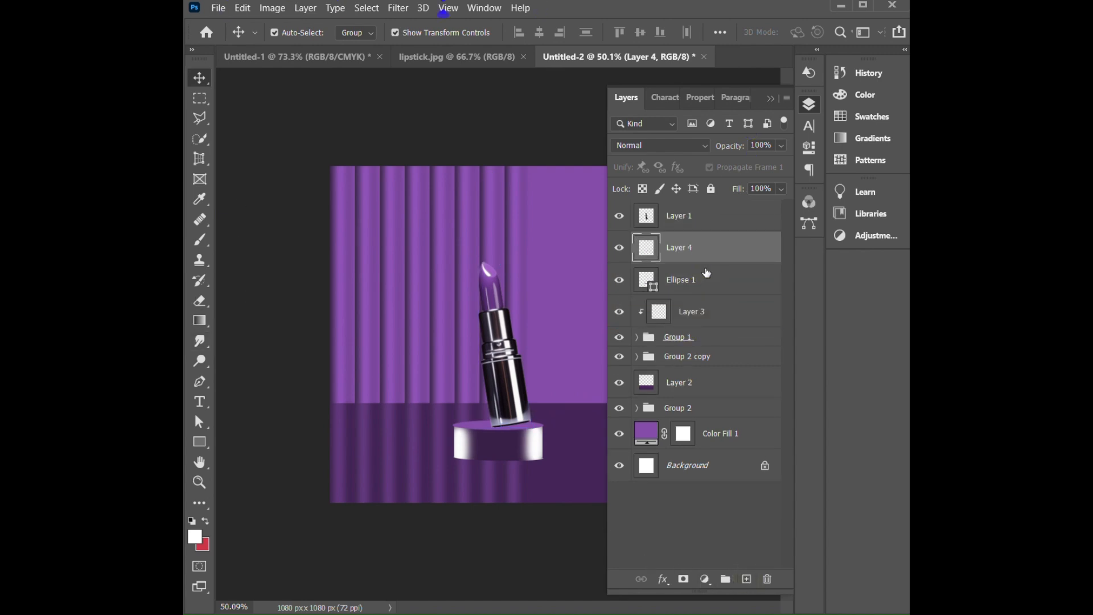
{"action": "left_click", "coordinate": [200, 242]}
{"action": "left_click", "coordinate": [195, 536]}
{"action": "left_click", "coordinate": [316, 532]}
{"action": "key", "text": "Return"}
{"action": "left_click", "coordinate": [297, 34]}
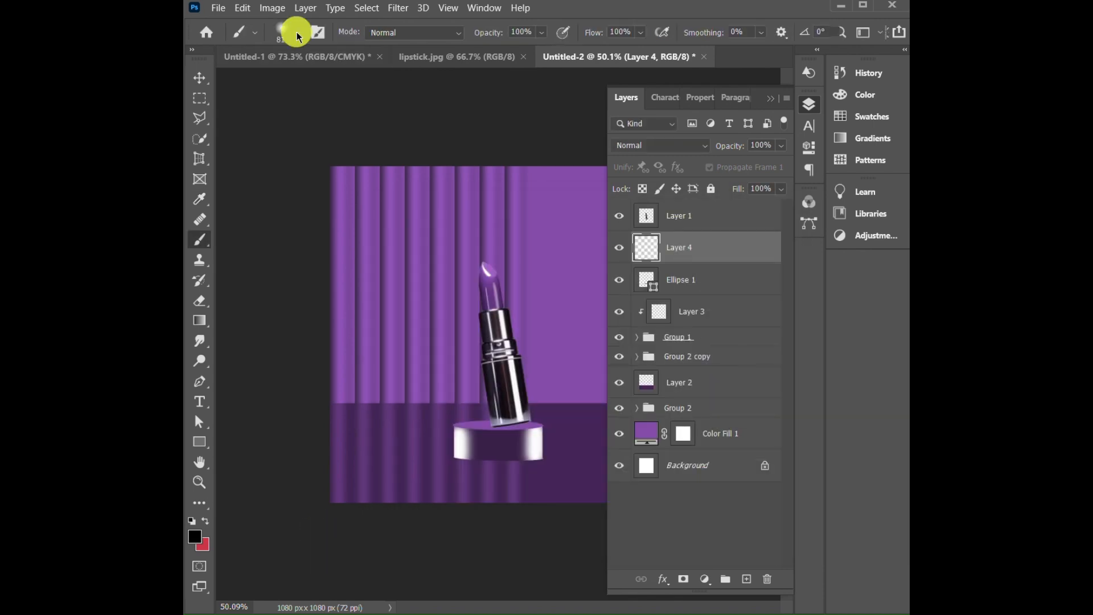
{"action": "left_click", "coordinate": [343, 150]}
{"action": "scroll", "coordinate": [495, 424], "scroll_direction": "up", "scroll_amount": 3}
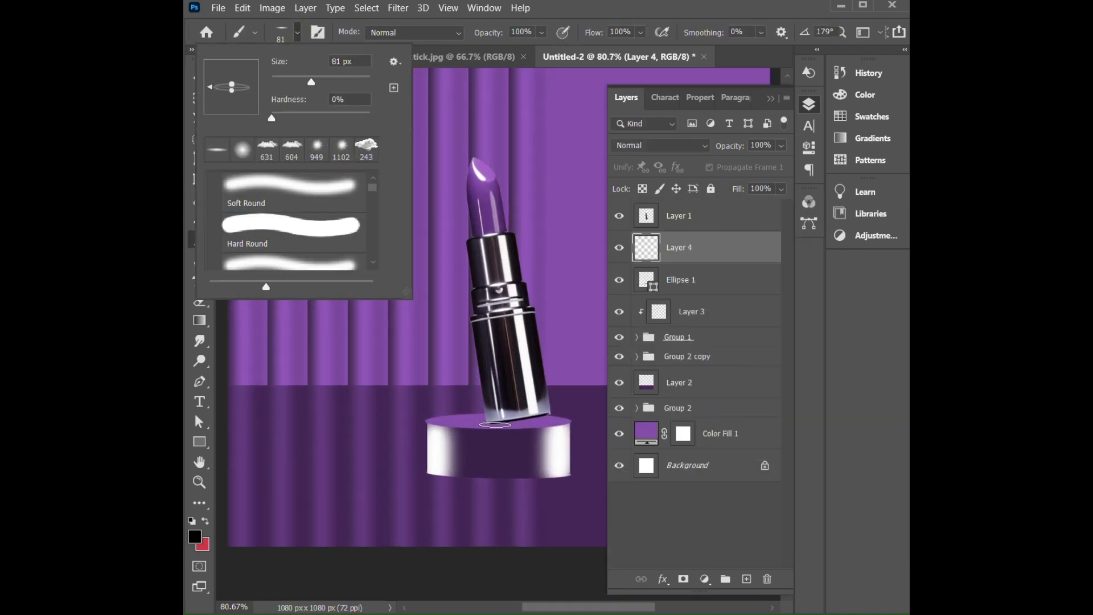
{"action": "left_click", "coordinate": [324, 79]}
{"action": "left_click", "coordinate": [483, 422]}
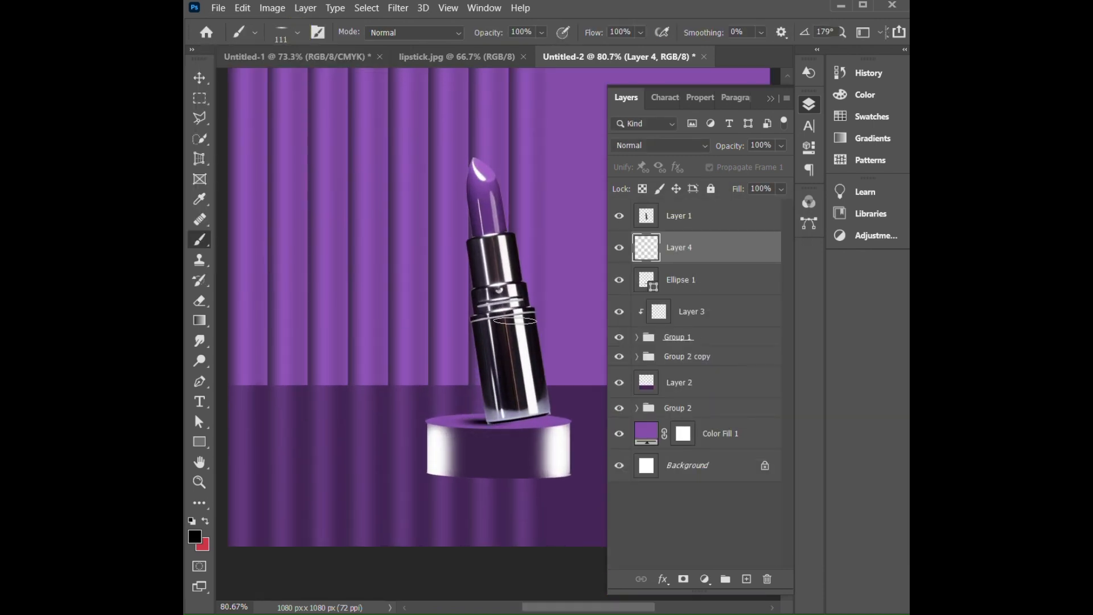
Stretch the lipstick's shadow across the full width of the pedestal top and nudge the lipstick slightly upward.
{"action": "key", "text": "v"}
{"action": "left_click_drag", "start_coordinate": [528, 426], "coordinate": [585, 441]}
{"action": "key", "text": "Return"}
{"action": "left_click", "coordinate": [505, 343]}
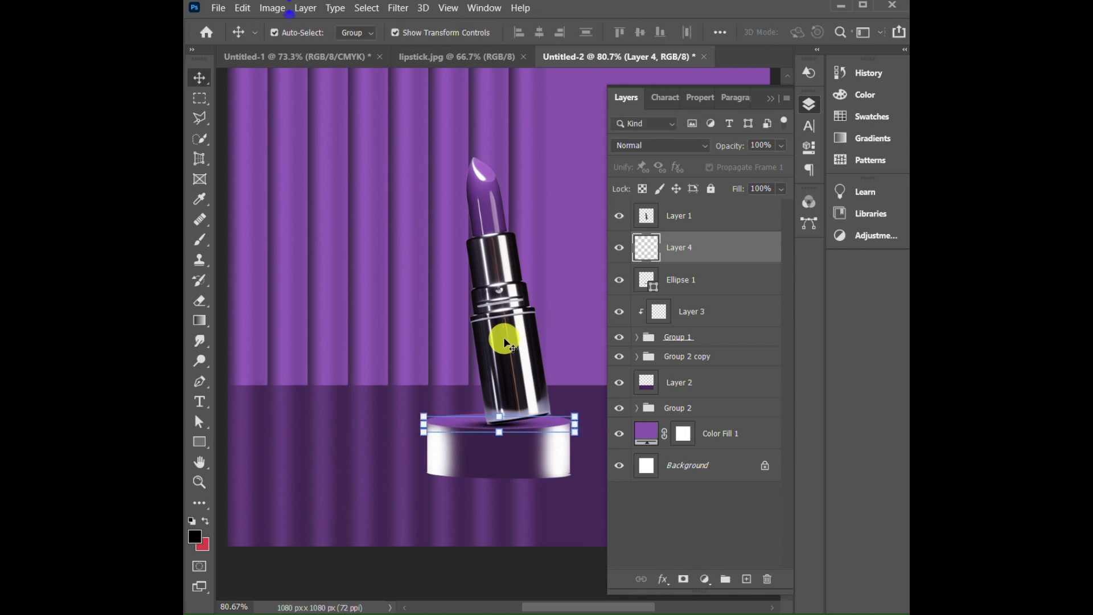
On a new layer between Layer 2 and Group 2 copy, paint a black shadow at the pedestal's base with a flattened 196 px brush.
{"action": "left_click", "coordinate": [482, 460]}
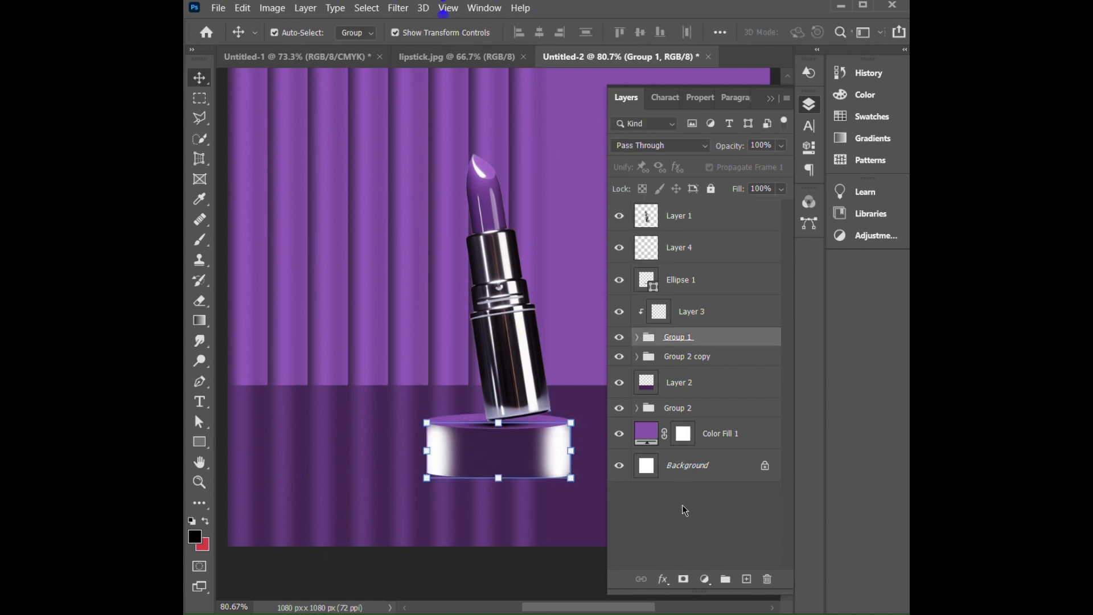
{"action": "left_click", "coordinate": [685, 510]}
{"action": "left_click", "coordinate": [747, 579]}
{"action": "left_click_drag", "start_coordinate": [720, 219], "coordinate": [716, 403]}
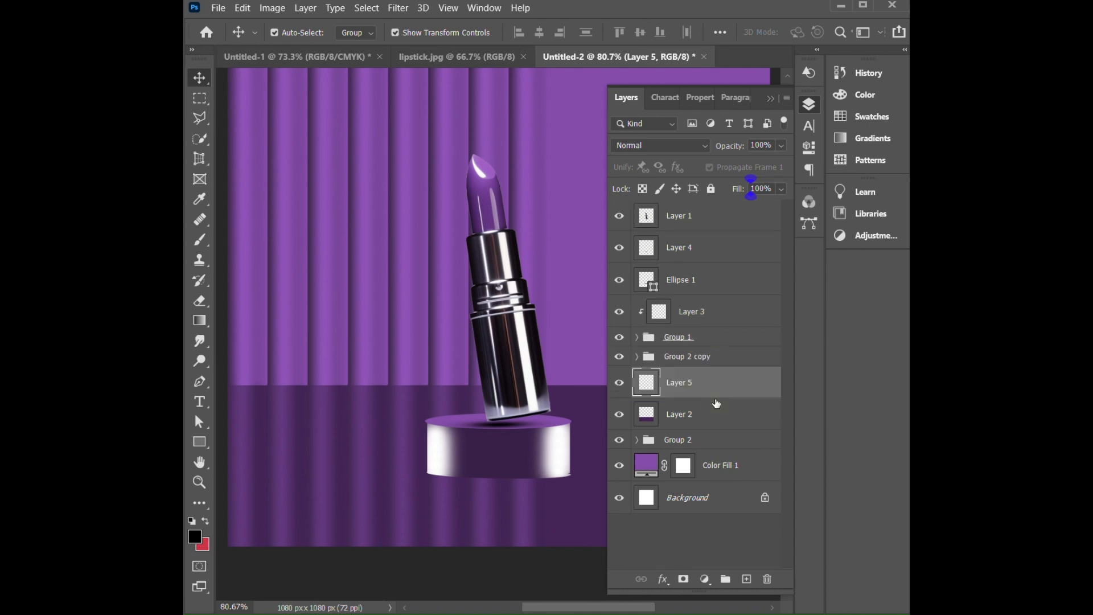
{"action": "left_click", "coordinate": [199, 240]}
{"action": "left_click", "coordinate": [297, 33]}
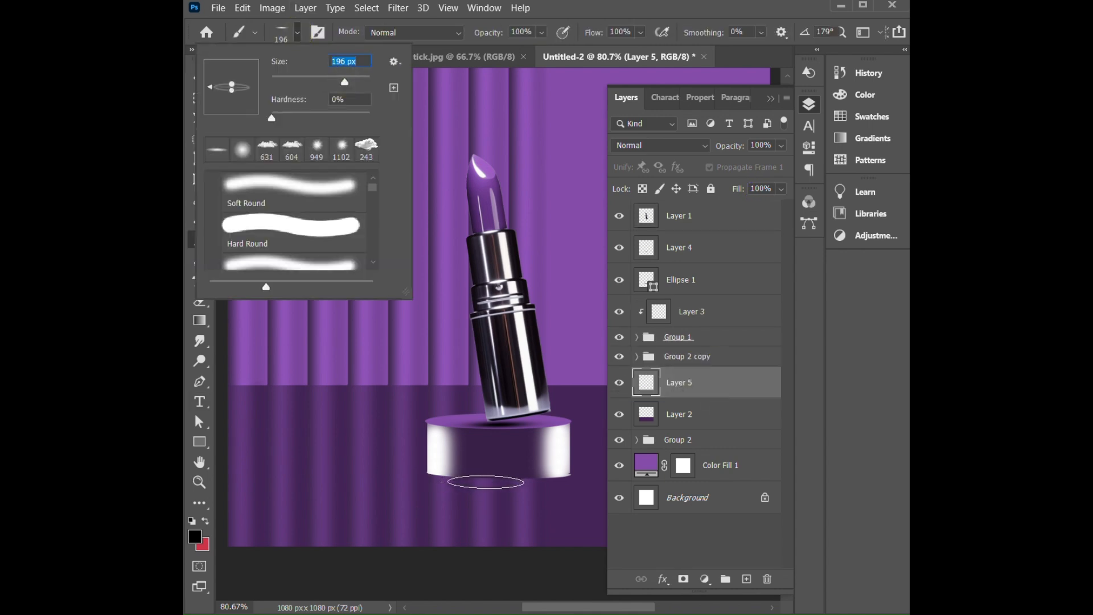
{"action": "left_click", "coordinate": [500, 481]}
Stretch the pedestal's shadow horizontally on both sides to about 230% of its width.
{"action": "key", "text": "v"}
{"action": "left_click_drag", "start_coordinate": [420, 485], "coordinate": [300, 483]}
{"action": "left_click_drag", "start_coordinate": [587, 490], "coordinate": [672, 493]}
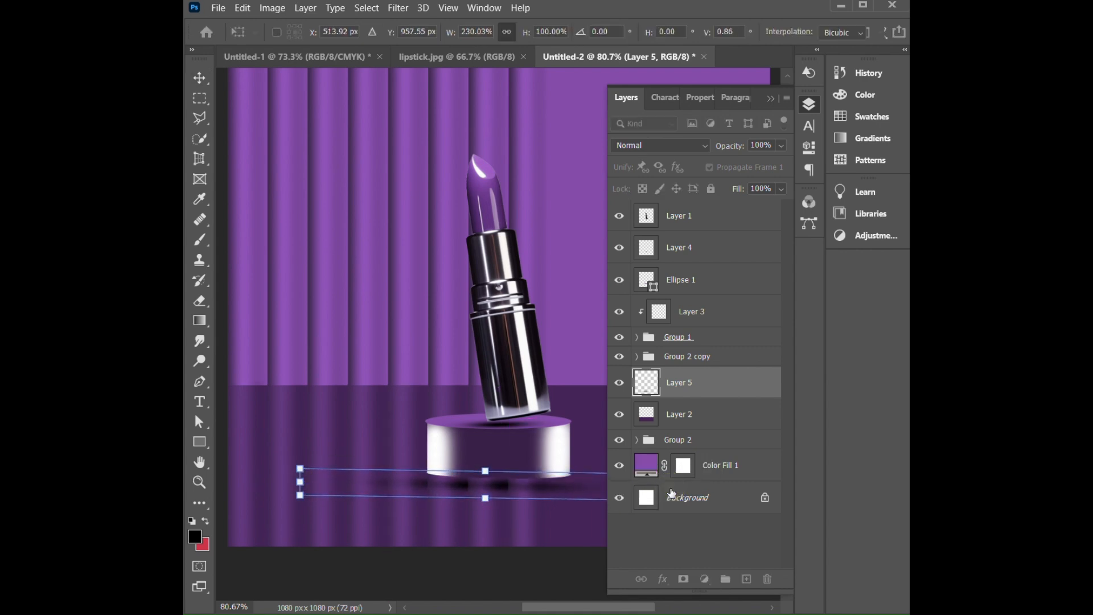
Move the pedestal's shadow layer directly beneath Group 1 and nudge the shadow slightly right and up under the pedestal.
{"action": "left_click_drag", "start_coordinate": [699, 389], "coordinate": [699, 353]}
{"action": "key", "text": "Right"}
{"action": "key", "text": "Right"}
{"action": "key", "text": "Right"}
{"action": "key", "text": "Right"}
{"action": "key", "text": "Right"}
{"action": "key", "text": "Right"}
{"action": "key", "text": "Right"}
{"action": "key", "text": "Up"}
{"action": "key", "text": "Up"}
{"action": "key", "text": "Up"}
{"action": "key", "text": "Up"}
{"action": "key", "text": "Up"}
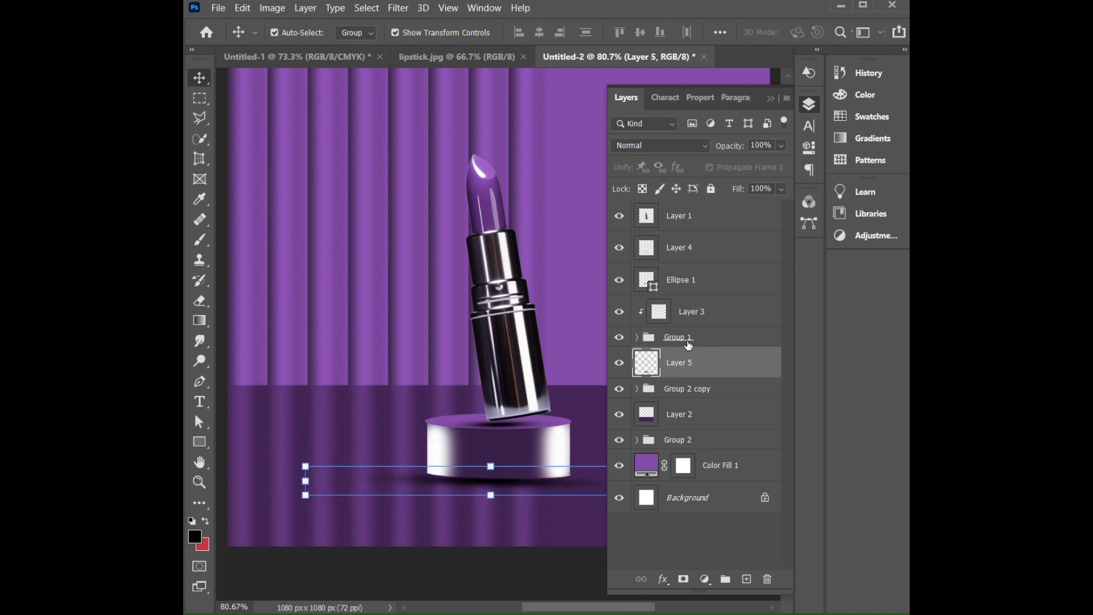
{"action": "left_click", "coordinate": [819, 102]}
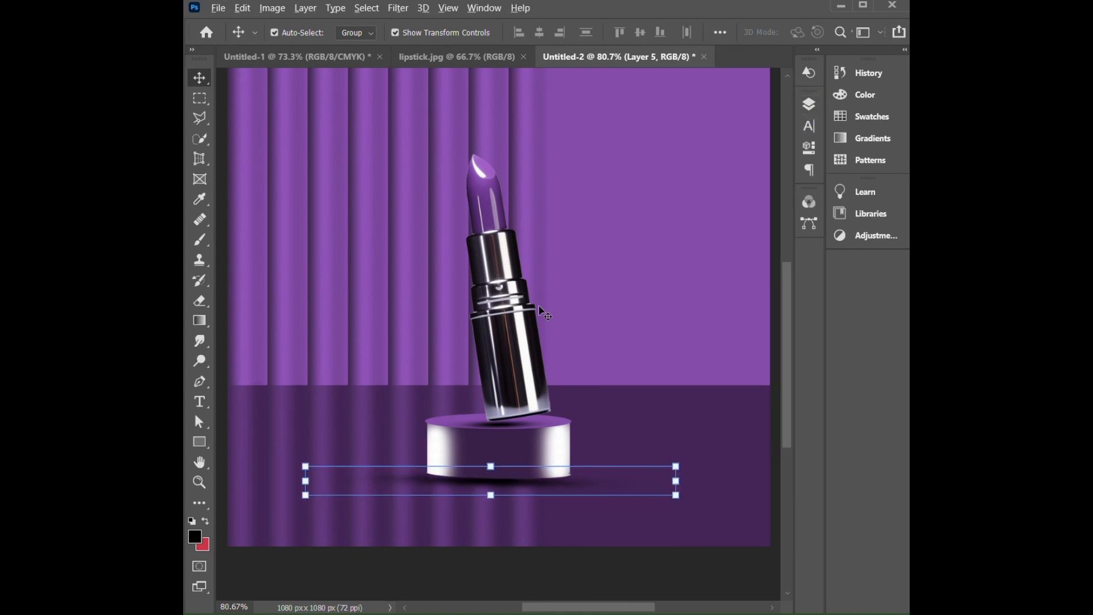
{"action": "scroll", "coordinate": [562, 293], "scroll_direction": "down", "scroll_amount": 2}
{"action": "left_click", "coordinate": [744, 298]}
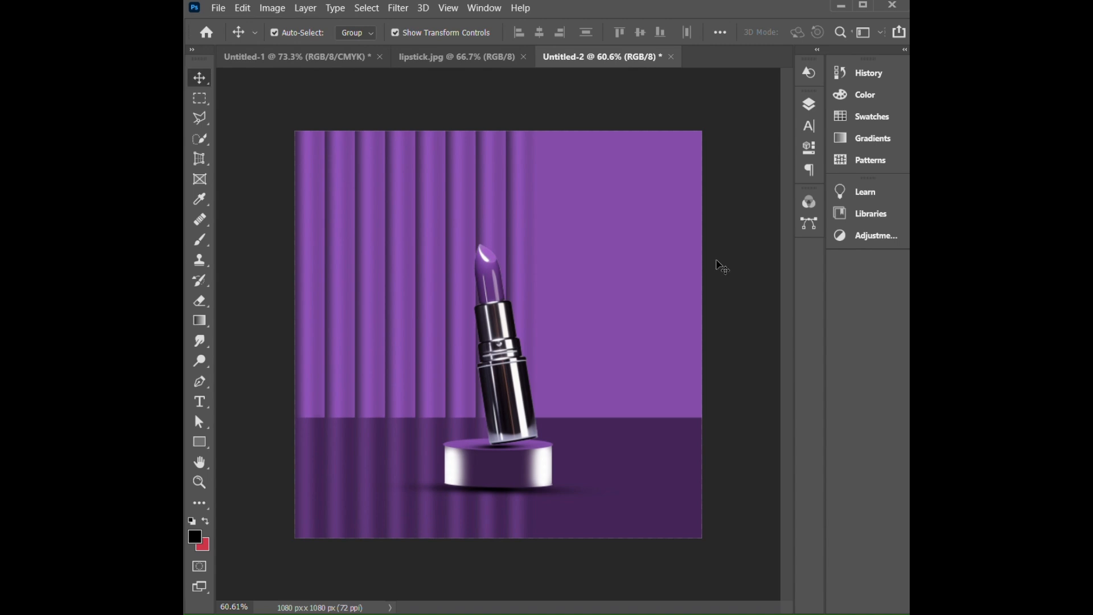
On a new top layer, stamp a white sunburst in the canvas's upper-right corner with the 949 px light-ray brush.
{"action": "left_click", "coordinate": [203, 249]}
{"action": "left_click", "coordinate": [295, 33]}
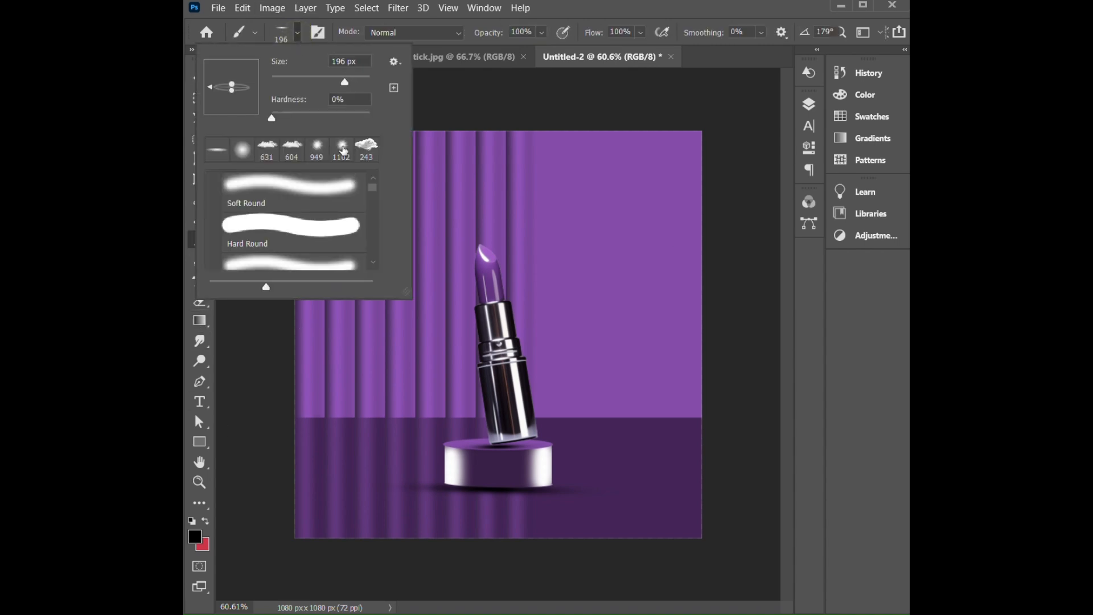
{"action": "left_click", "coordinate": [809, 106]}
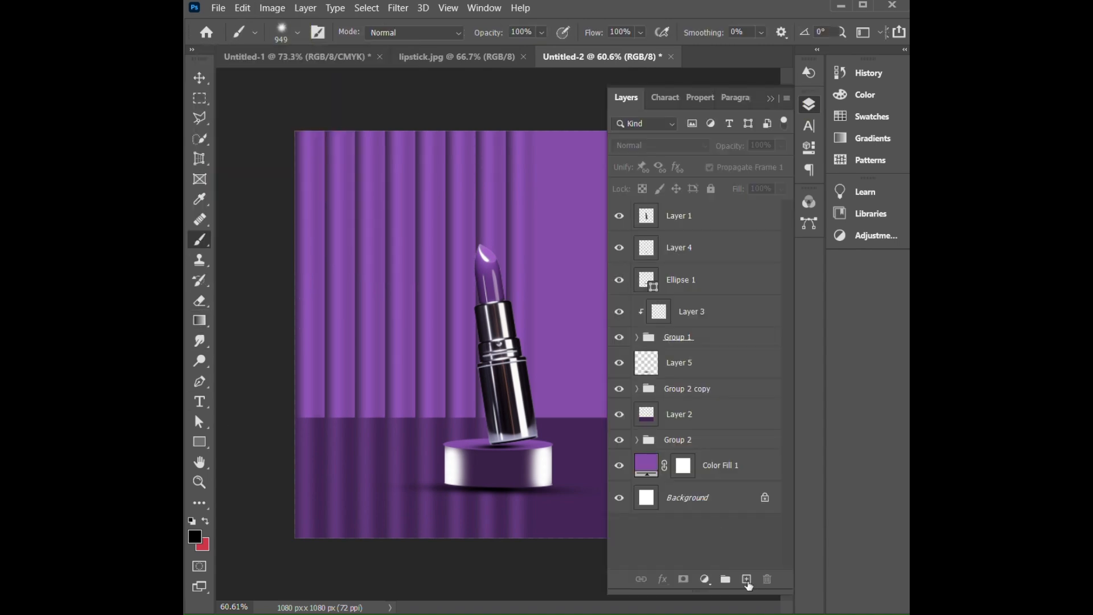
{"action": "left_click", "coordinate": [747, 580]}
{"action": "left_click", "coordinate": [808, 105]}
{"action": "left_click", "coordinate": [680, 151]}
{"action": "key", "text": "ctrl+z"}
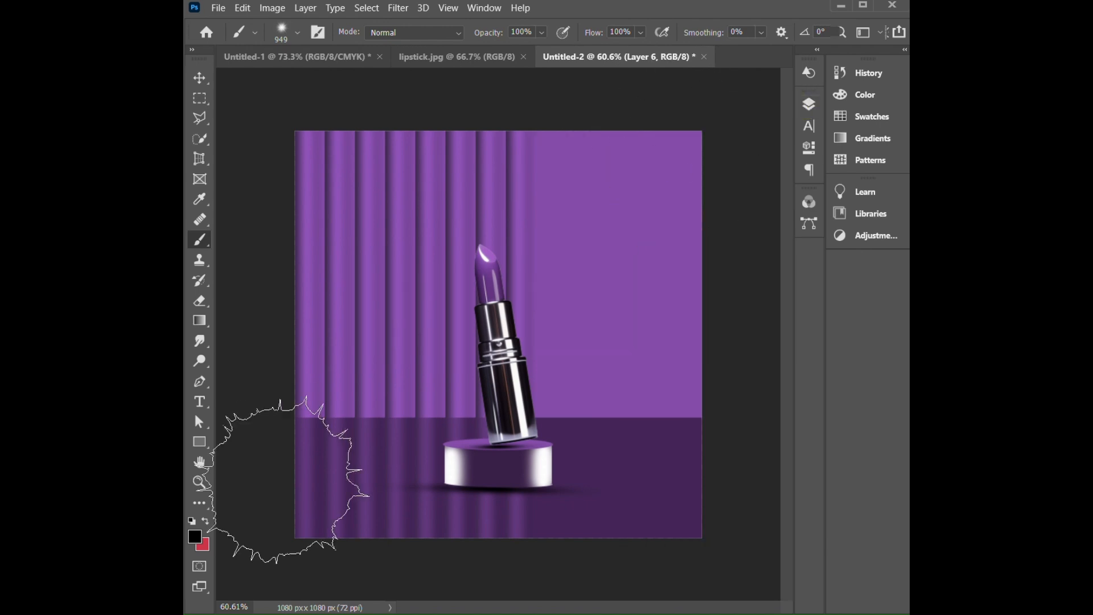
{"action": "left_click", "coordinate": [194, 534]}
{"action": "left_click", "coordinate": [537, 334]}
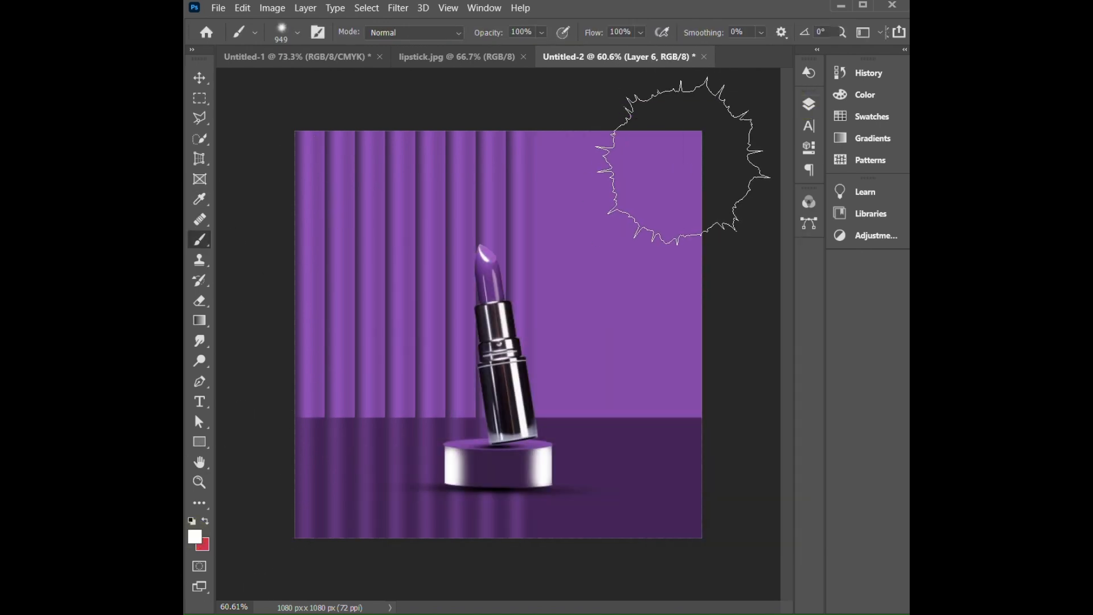
{"action": "left_click", "coordinate": [683, 160]}
Lower the opacity of the sunburst layer slightly.
{"action": "left_click", "coordinate": [200, 77]}
{"action": "left_click", "coordinate": [809, 106]}
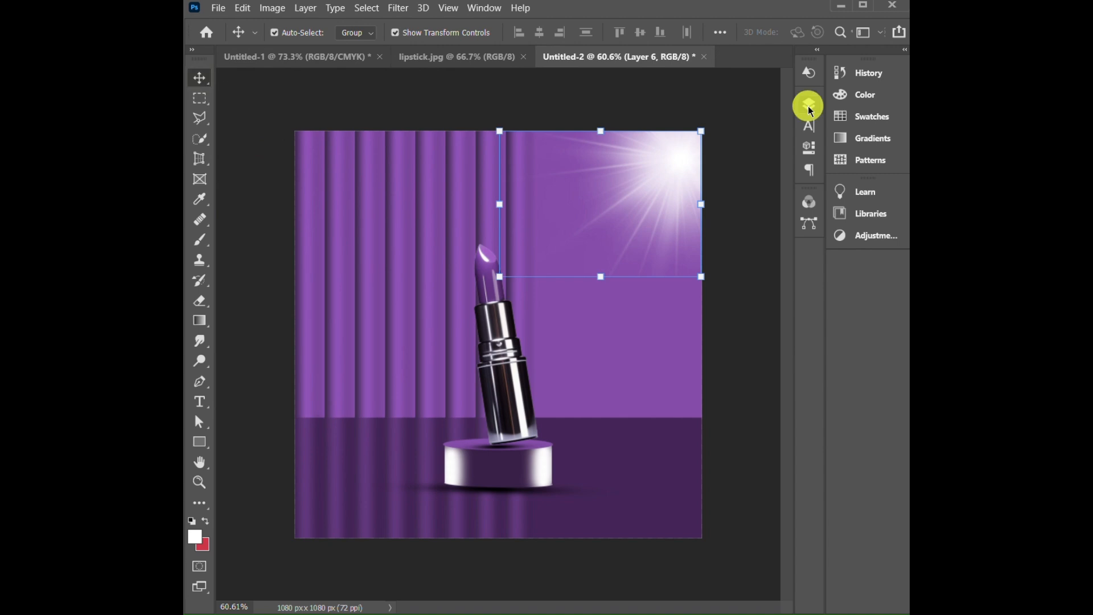
{"action": "left_click_drag", "start_coordinate": [725, 145], "coordinate": [715, 145]}
{"action": "left_click", "coordinate": [809, 105]}
{"action": "left_click", "coordinate": [809, 107]}
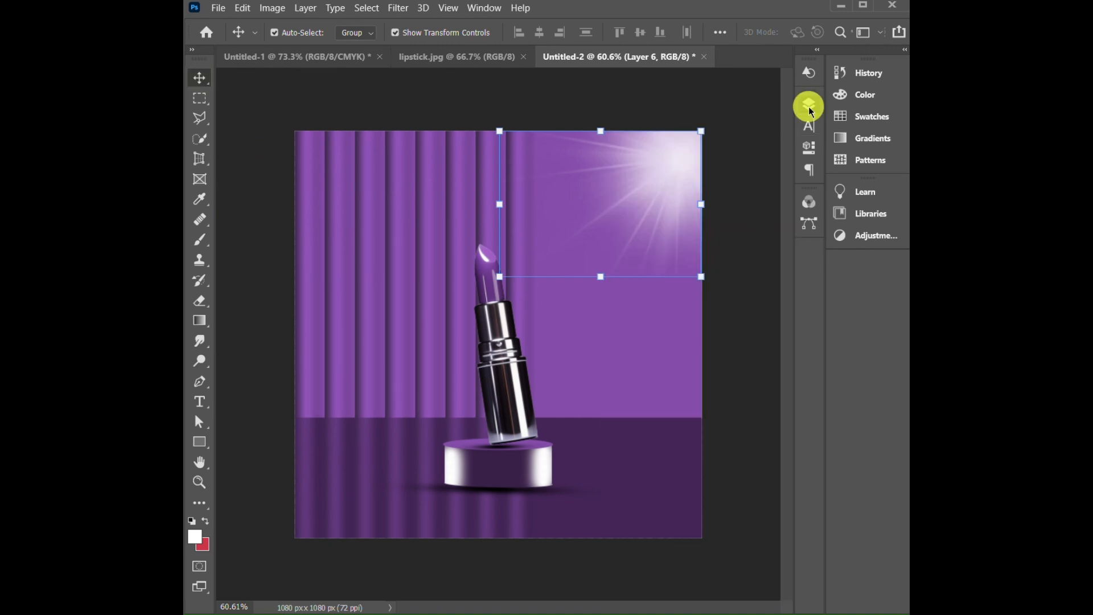
On a new layer directly beneath Layer 5, stamp two white clouds to the right of the lipstick with the 631 px cloud brush.
{"action": "left_click", "coordinate": [747, 579]}
{"action": "left_click_drag", "start_coordinate": [714, 217], "coordinate": [705, 432]}
{"action": "left_click", "coordinate": [809, 105]}
{"action": "left_click", "coordinate": [201, 242]}
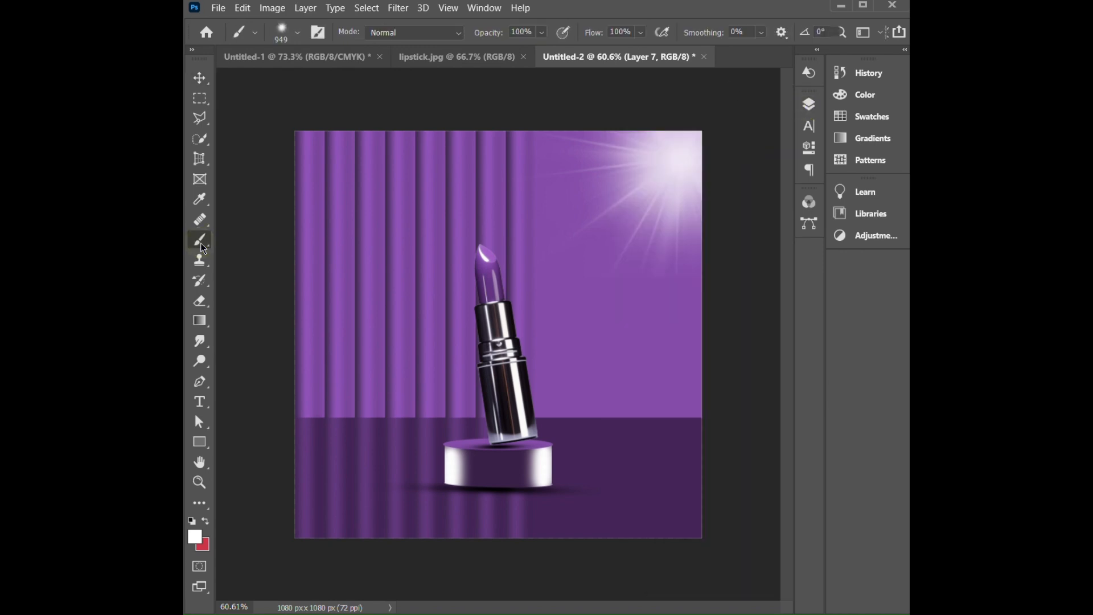
{"action": "left_click", "coordinate": [295, 32]}
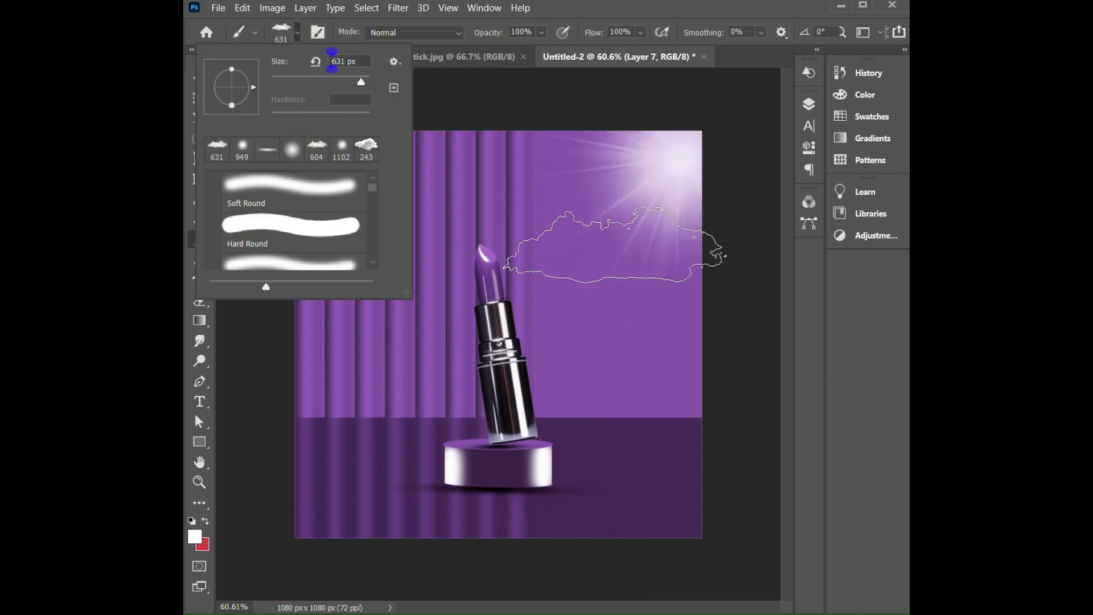
{"action": "left_click", "coordinate": [616, 259]}
{"action": "left_click", "coordinate": [654, 351]}
Move the cloud layer beneath Group 2, reduce its opacity, and deselect it.
{"action": "left_click", "coordinate": [808, 105]}
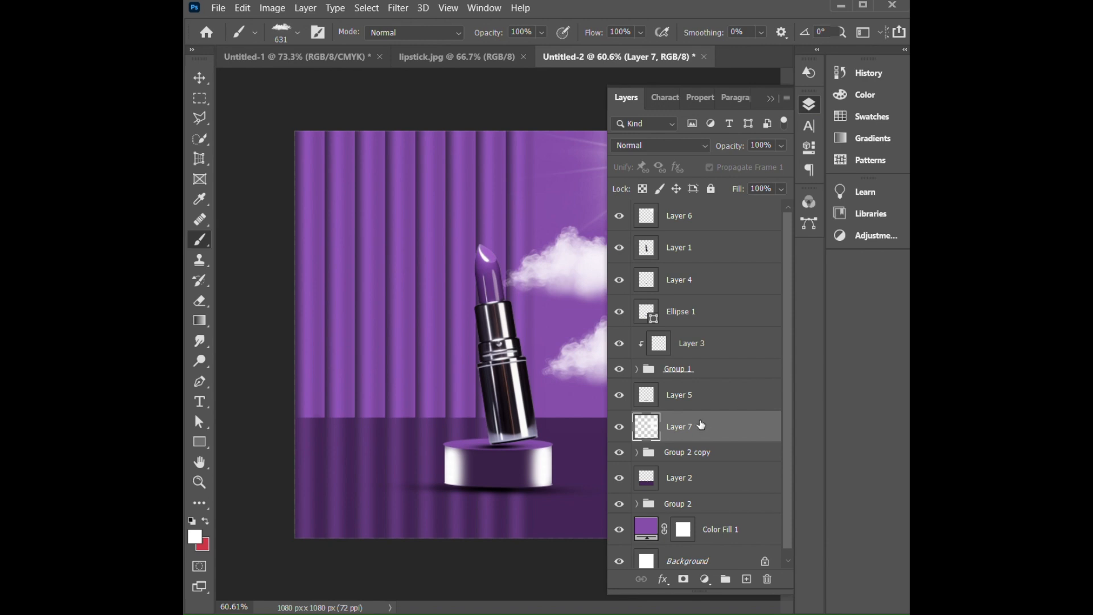
{"action": "left_click_drag", "start_coordinate": [701, 424], "coordinate": [709, 483]}
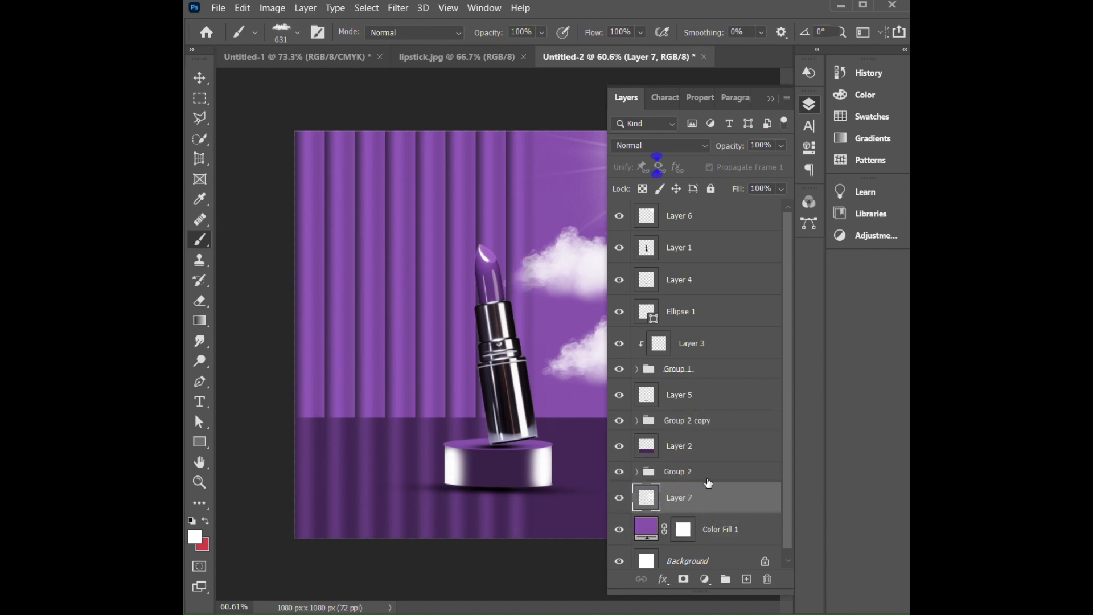
{"action": "left_click_drag", "start_coordinate": [733, 146], "coordinate": [708, 147]}
{"action": "left_click", "coordinate": [809, 105]}
{"action": "key", "text": "v"}
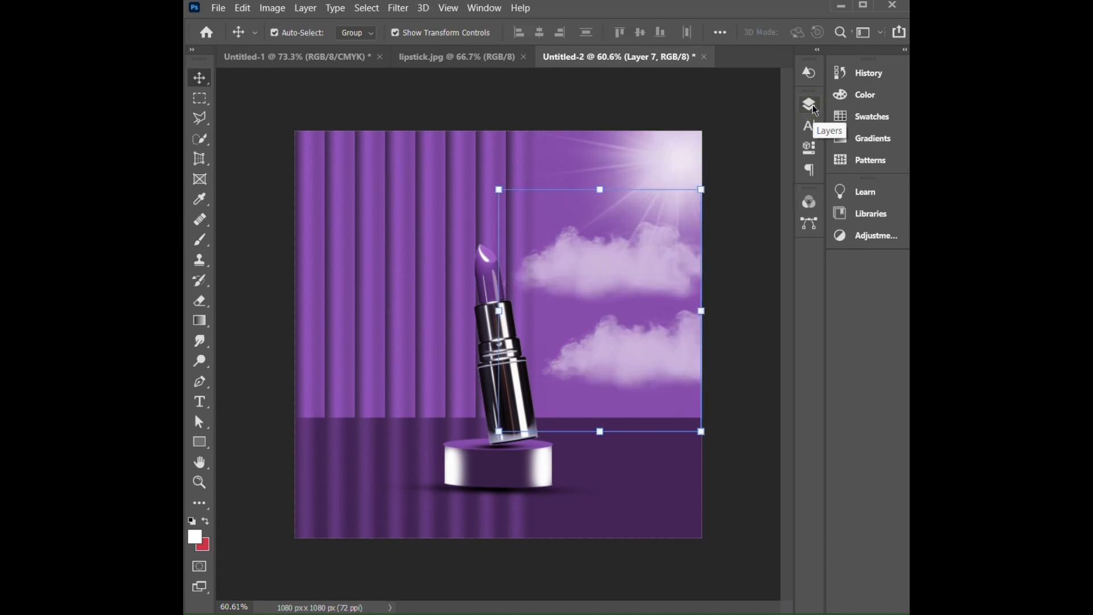
{"action": "left_click", "coordinate": [757, 221]}
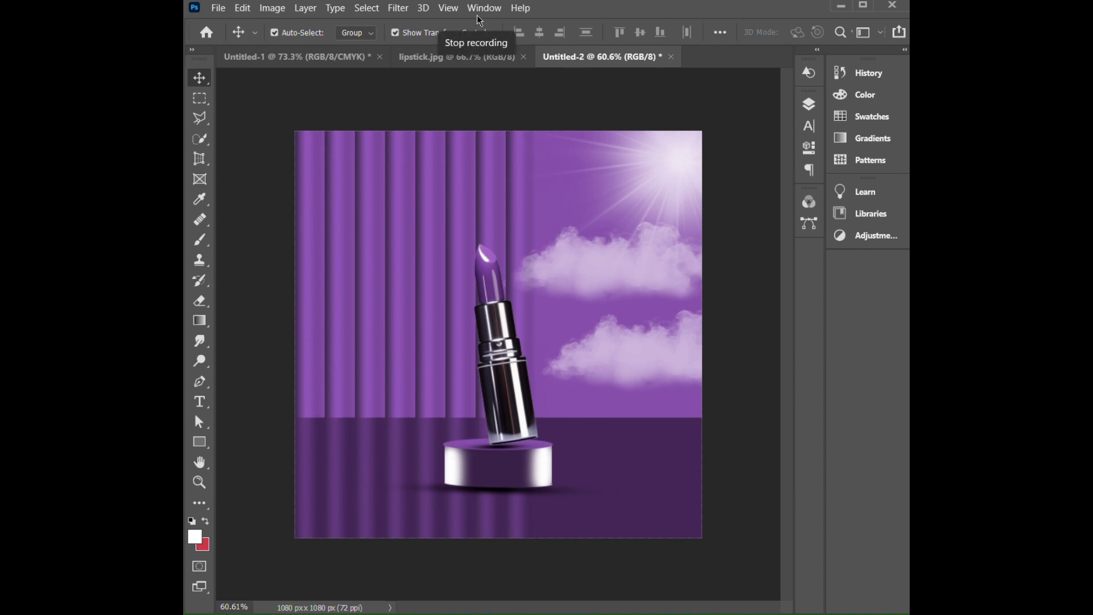